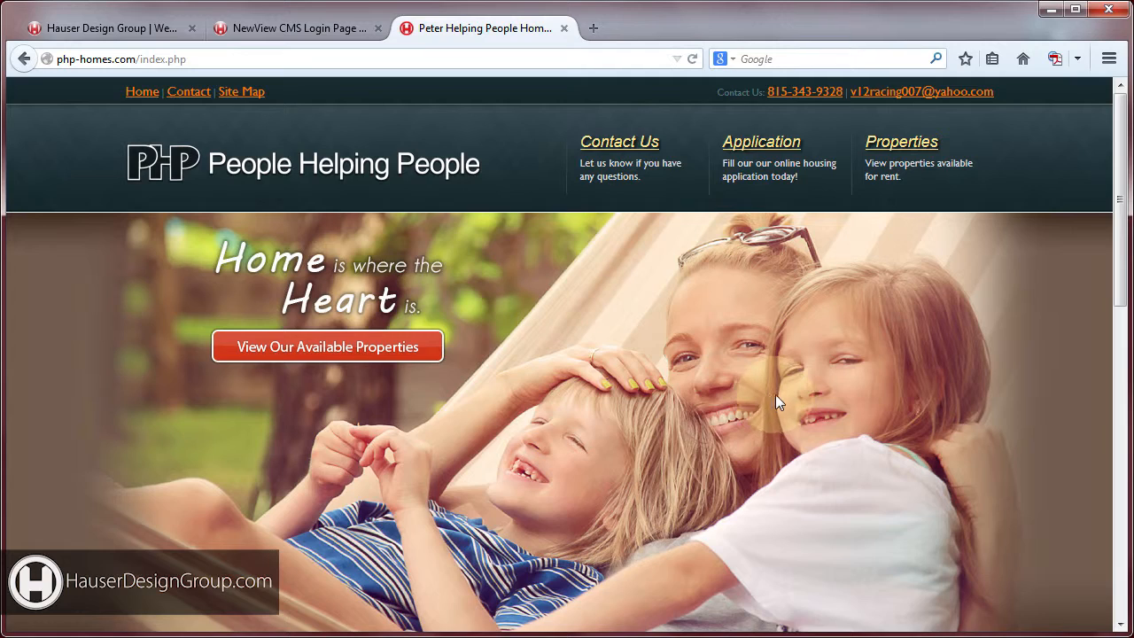
# - Look through the public php-homes.com homepage, properties list and the listed property's details, ending back on the homepage
pyautogui.scroll(-5, 679, 417)
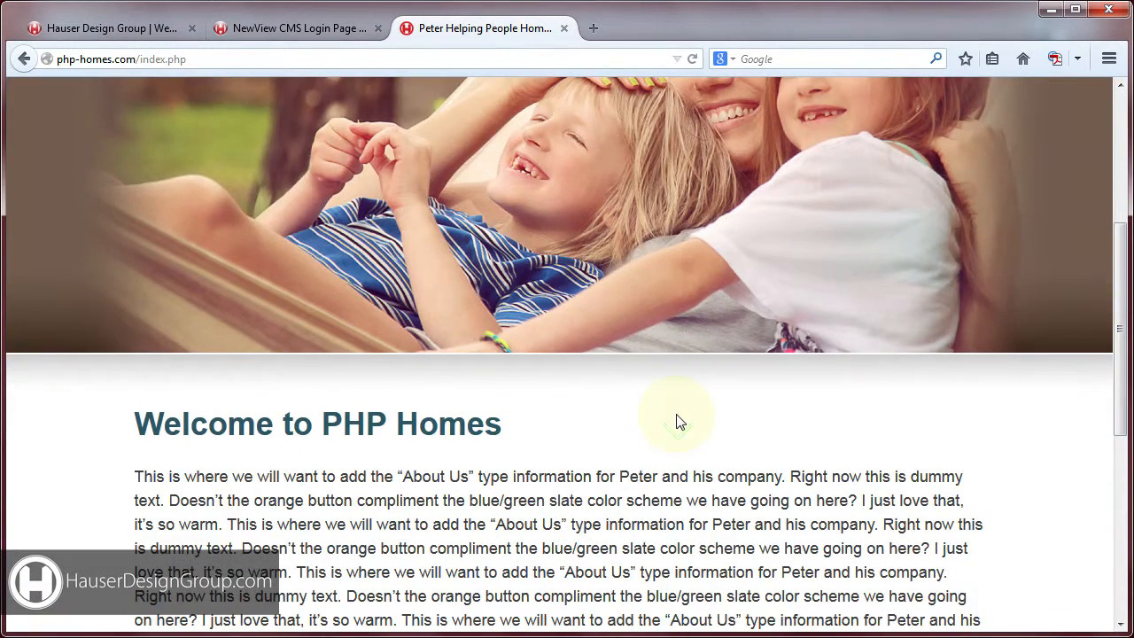
pyautogui.scroll(-8, 679, 422)
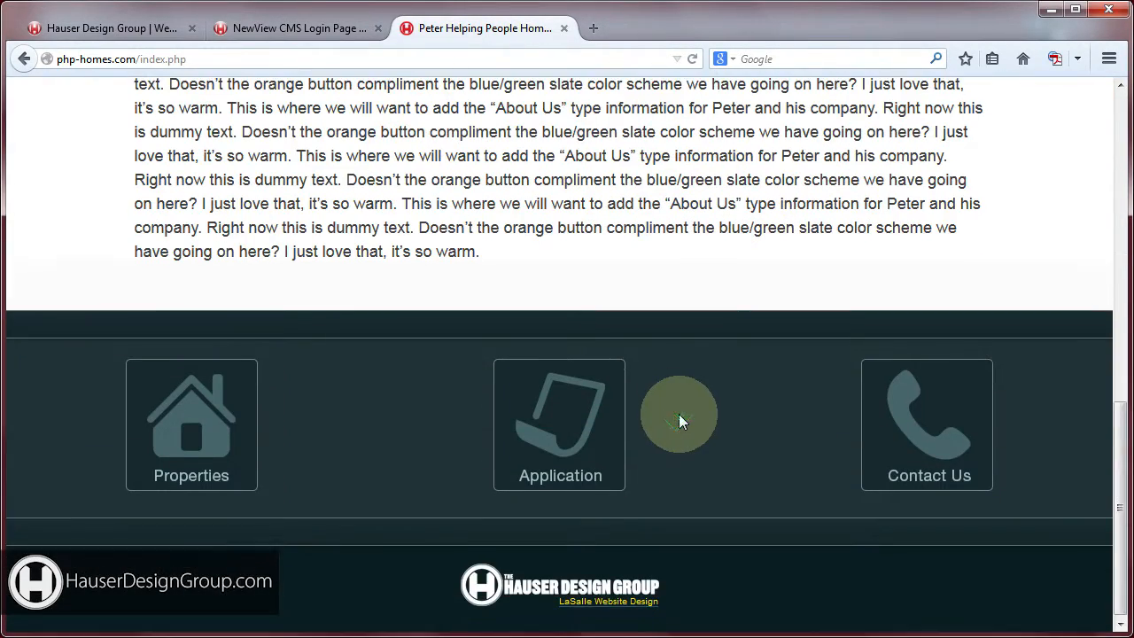
pyautogui.scroll(15, 679, 422)
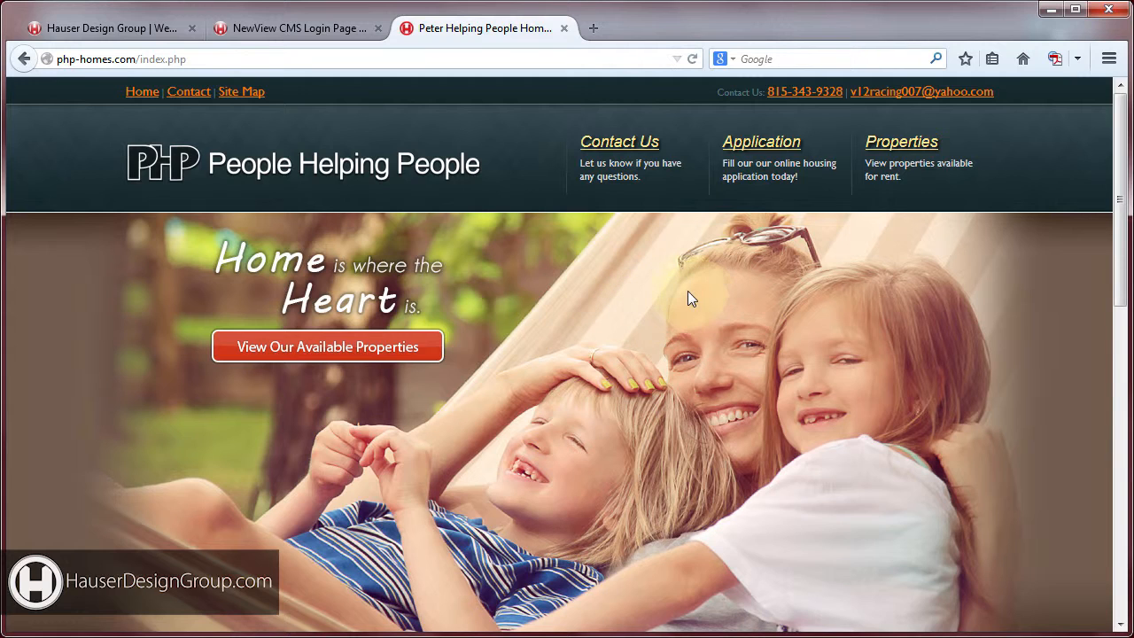
pyautogui.click(301, 354)
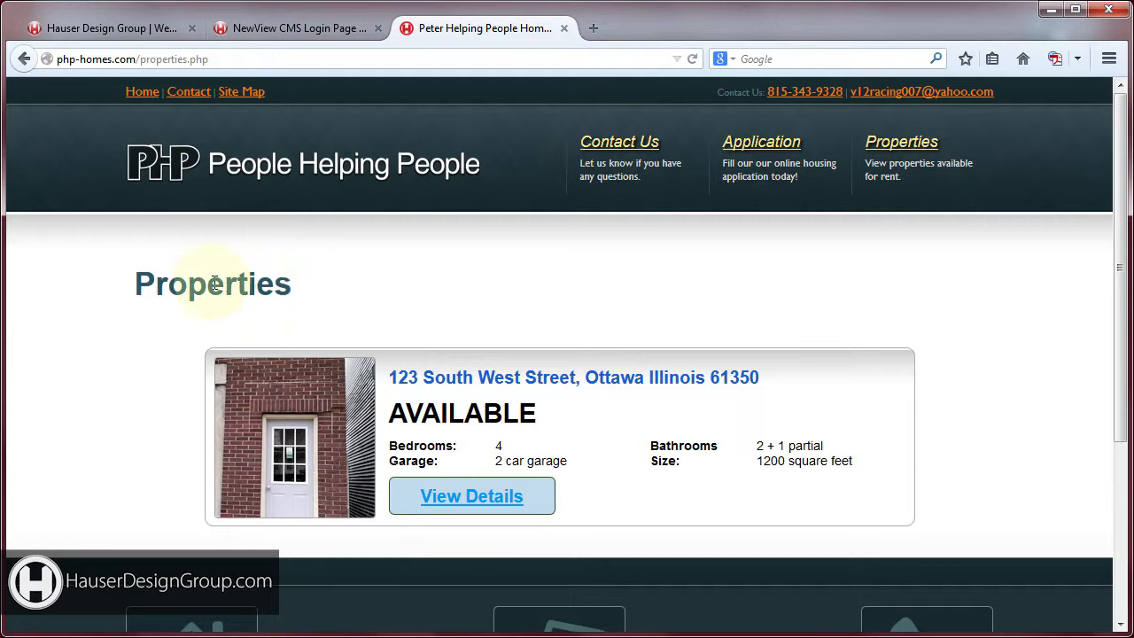
pyautogui.scroll(-2, 456, 290)
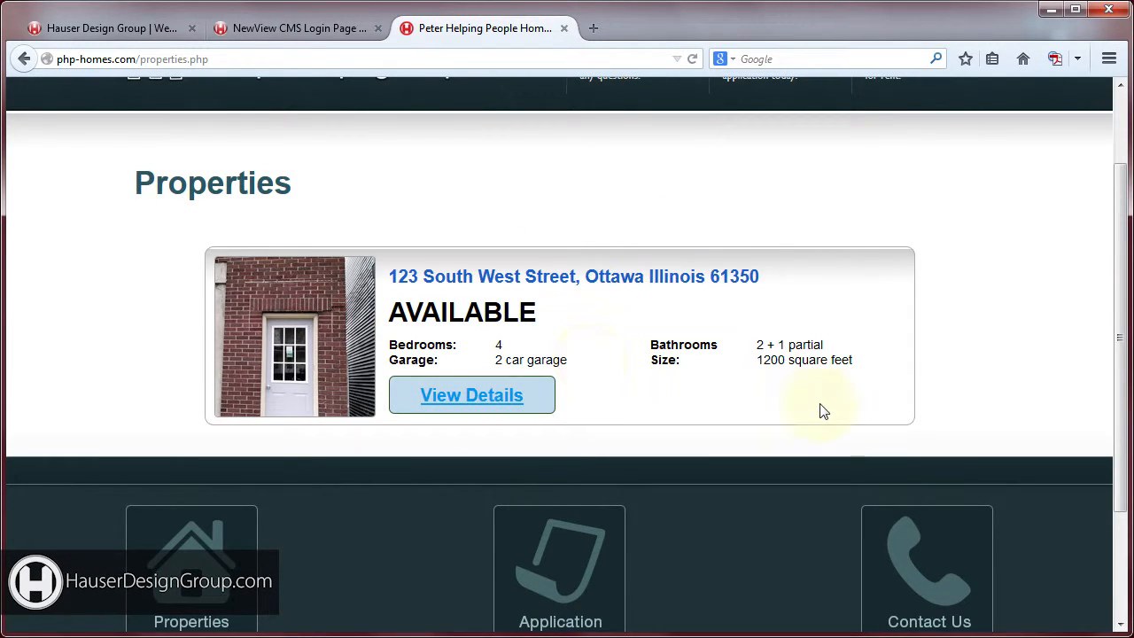
pyautogui.click(493, 399)
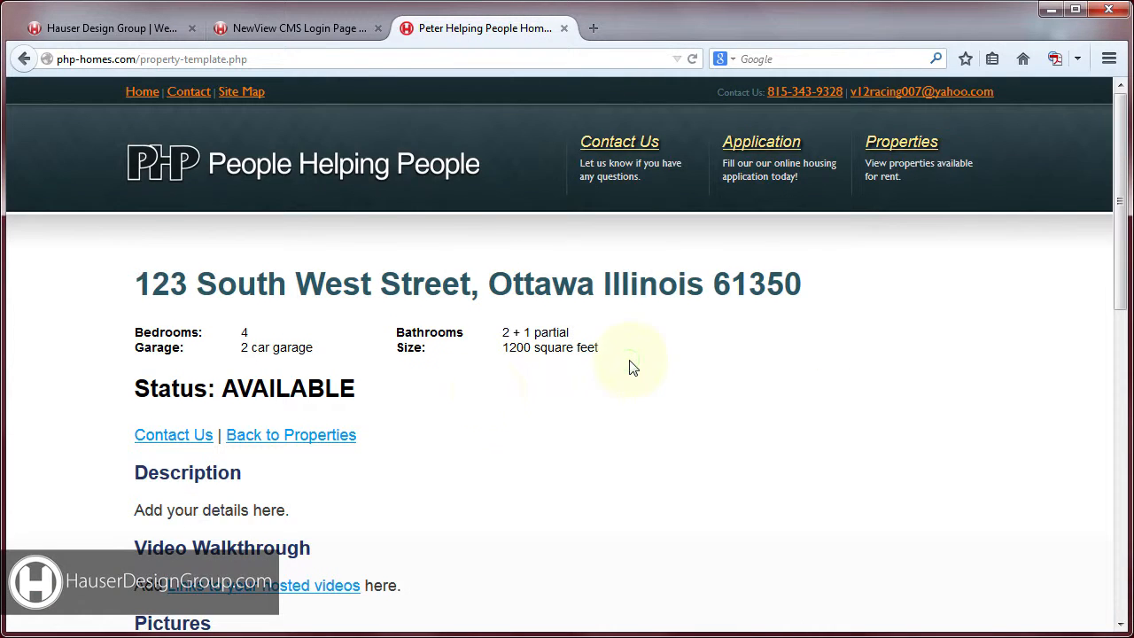
pyautogui.scroll(-7, 633, 367)
pyautogui.scroll(7, 633, 366)
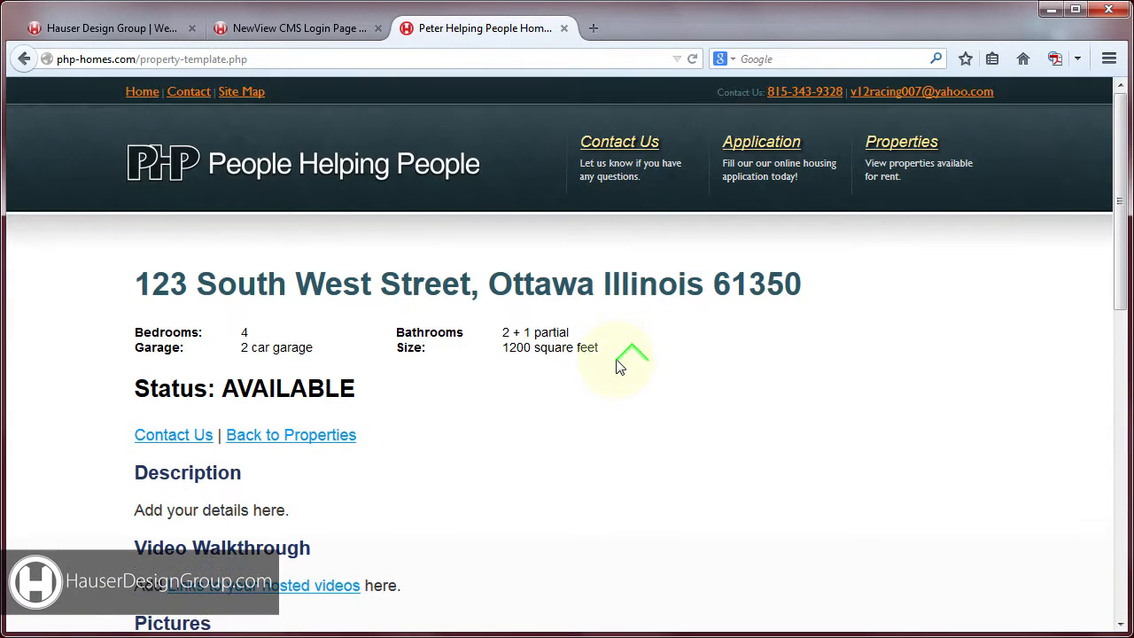
pyautogui.click(249, 171)
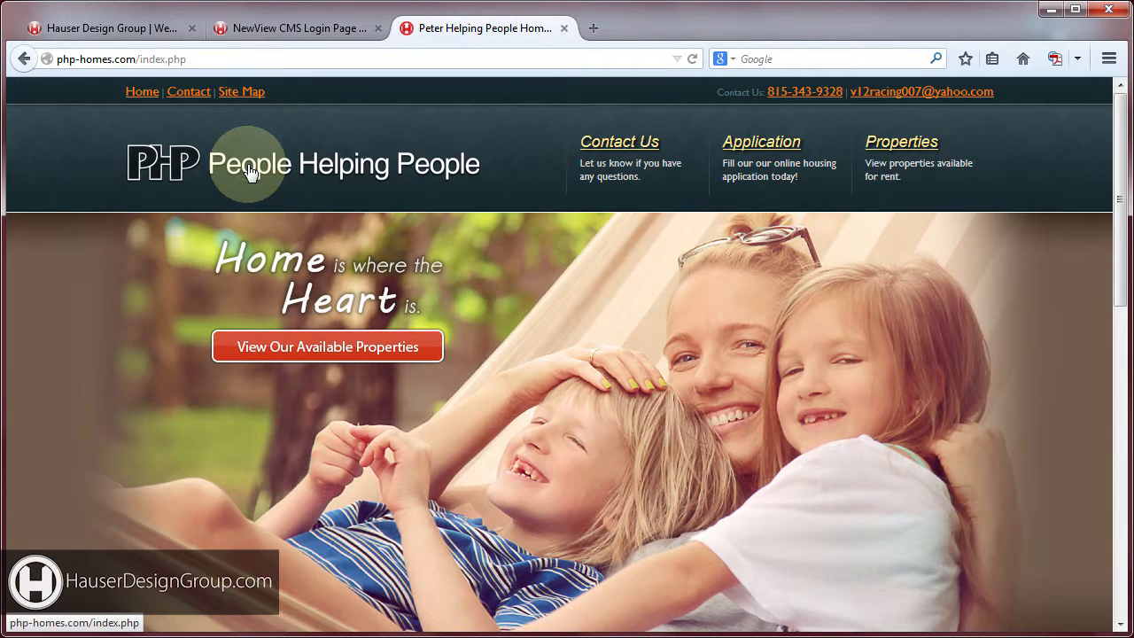
# - Sign in to the NewView CMS with the prefilled account credentials and look over the Site Actions dashboard
pyautogui.click(146, 32)
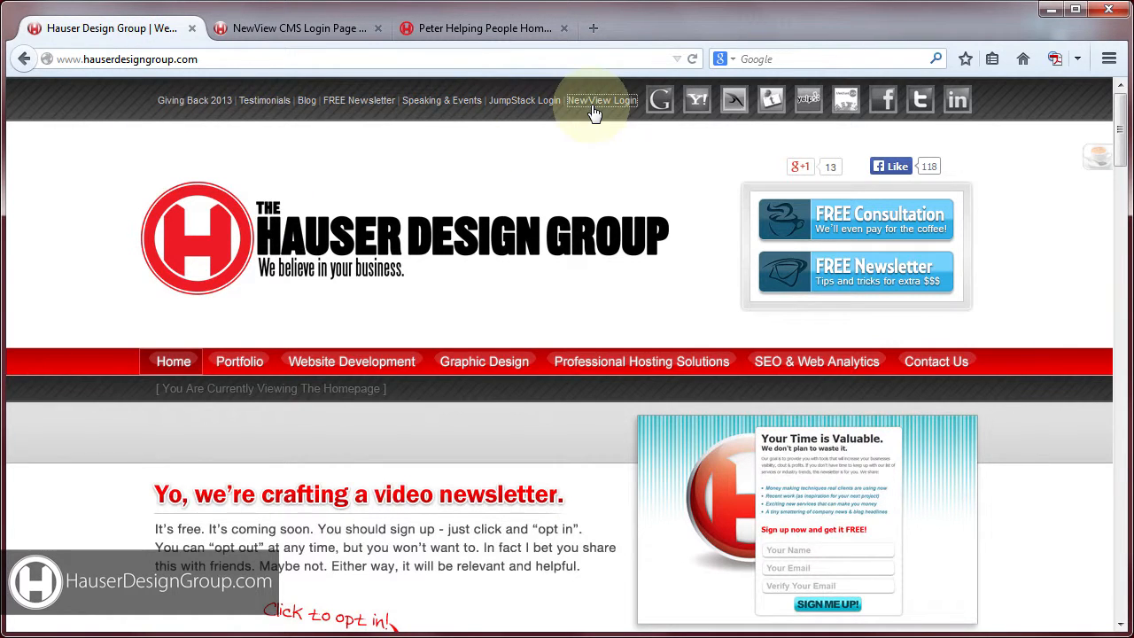
pyautogui.click(301, 29)
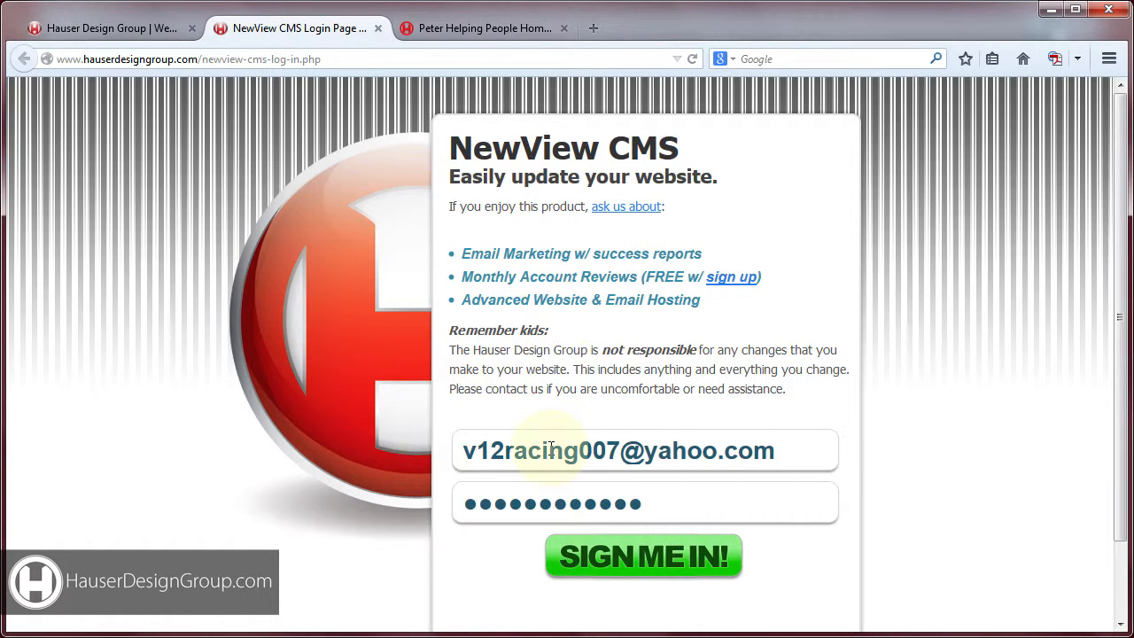
pyautogui.click(644, 564)
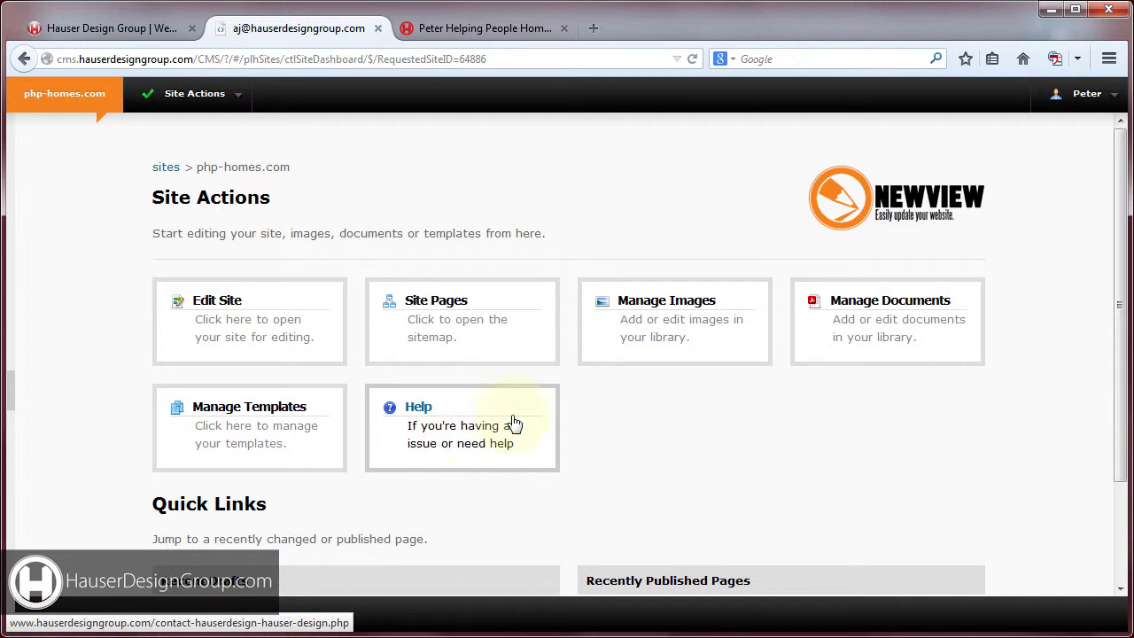
pyautogui.scroll(-2, 668, 410)
pyautogui.scroll(2, 668, 410)
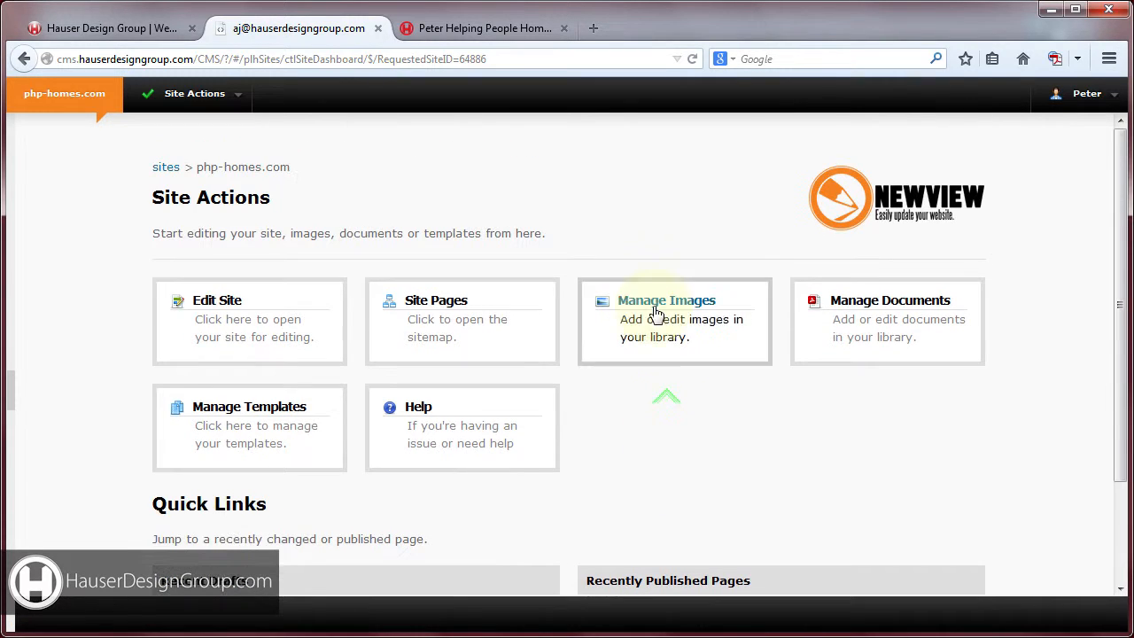
# - Switch to the live php-homes.com homepage and look over its current content
pyautogui.click(489, 29)
pyautogui.scroll(-5, 540, 344)
pyautogui.scroll(5, 603, 265)
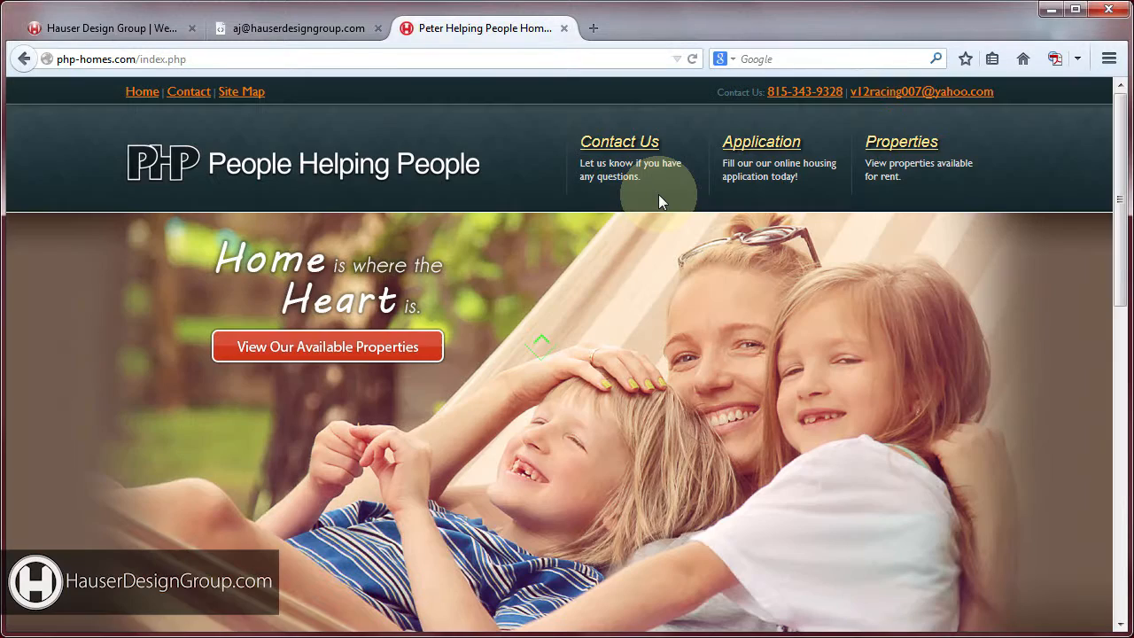
# - Open the site for editing in the CMS and change the homepage heading to "Welcome to PHP Homes title"
pyautogui.click(306, 28)
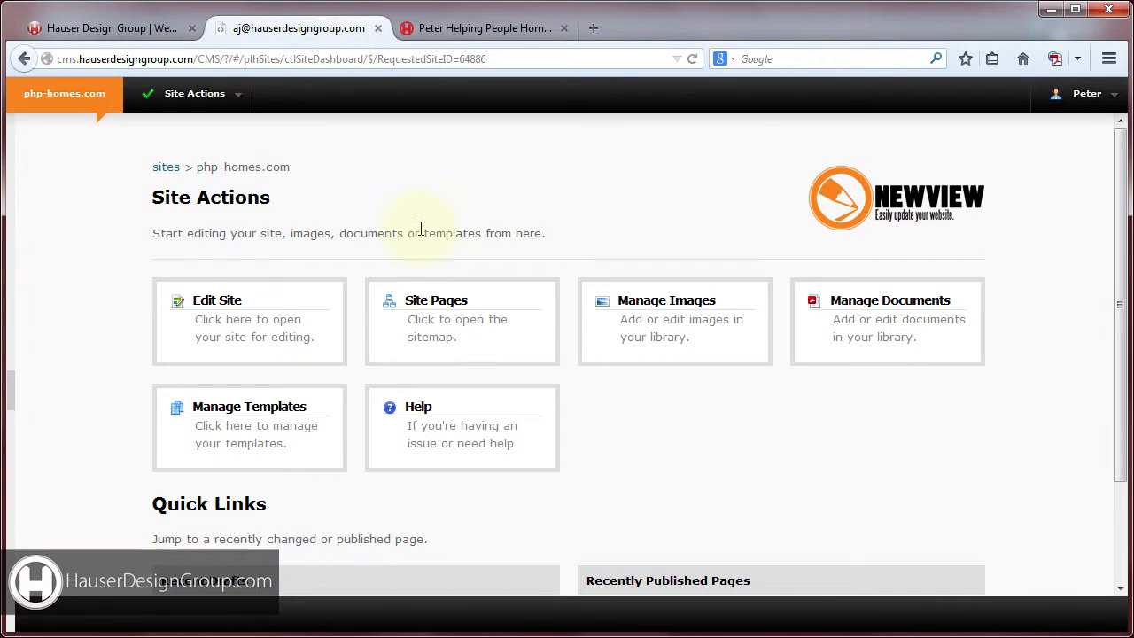
pyautogui.click(217, 319)
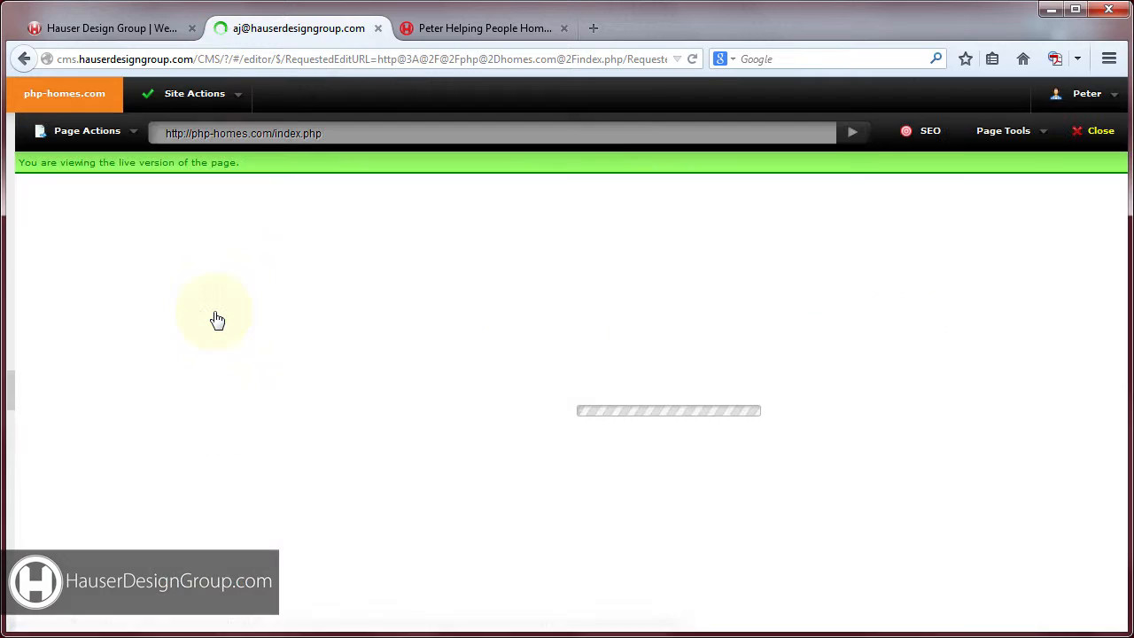
pyautogui.scroll(-8, 570, 316)
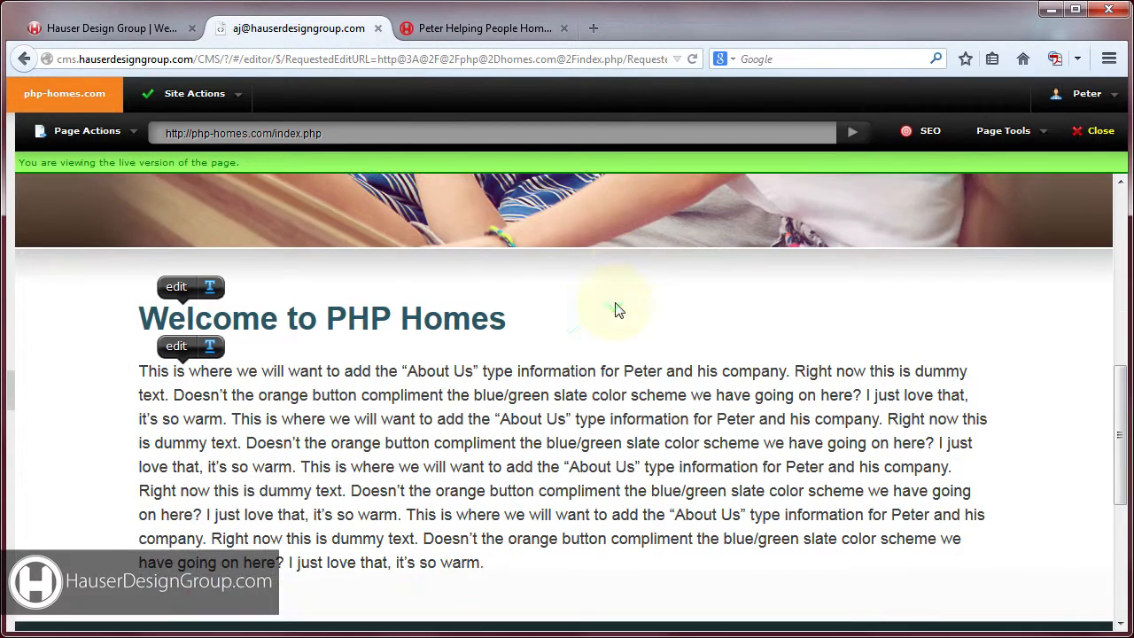
pyautogui.click(176, 287)
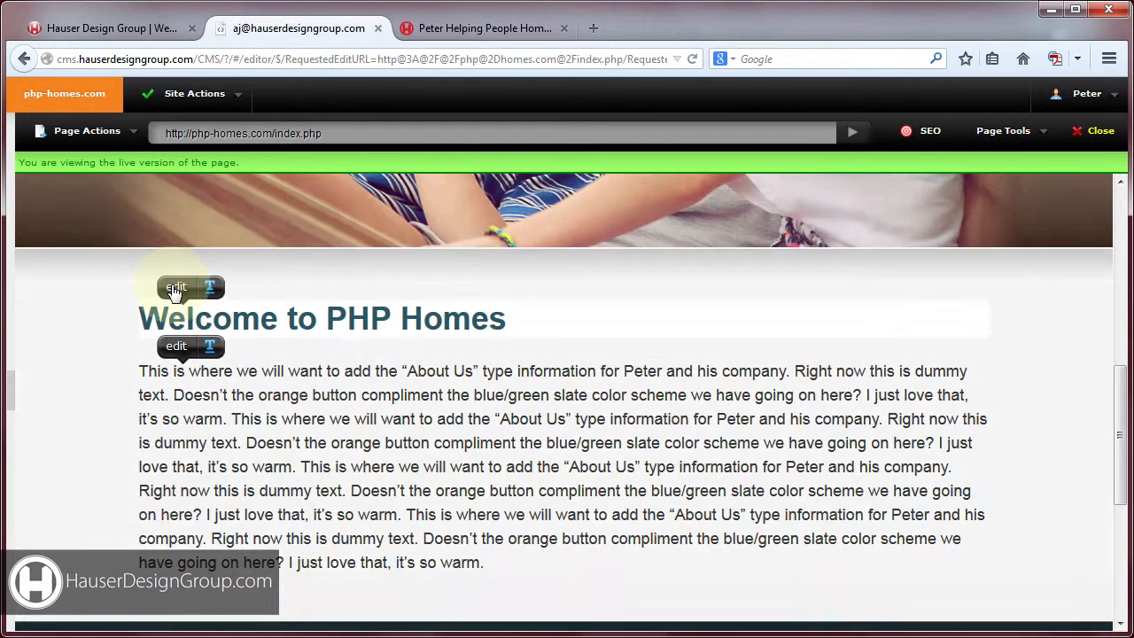
pyautogui.click(176, 286)
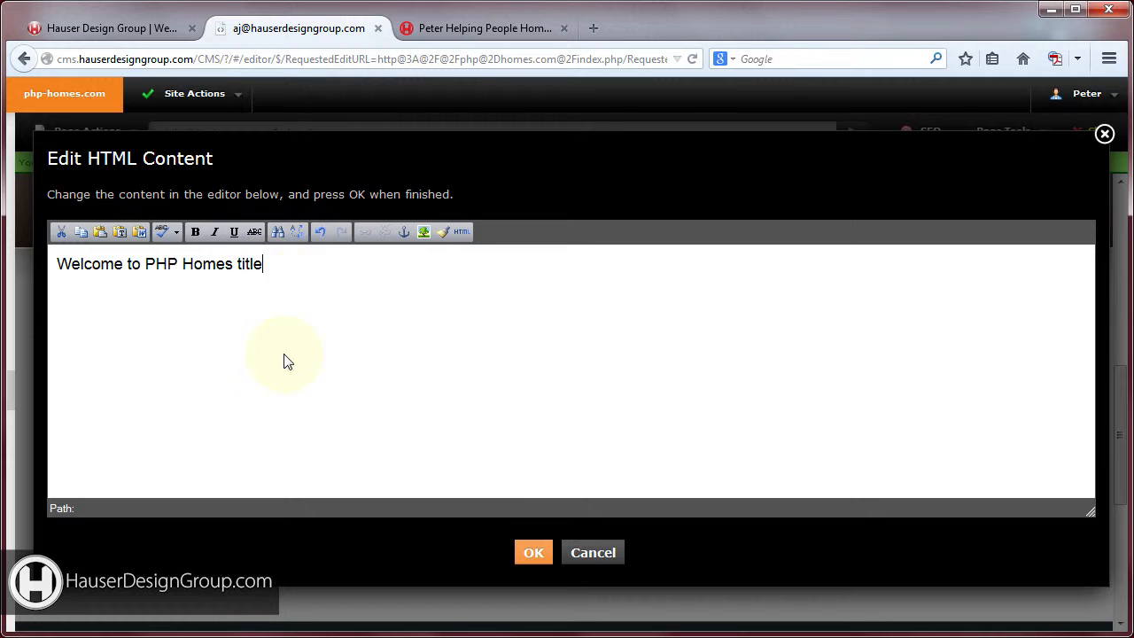
pyautogui.click(535, 551)
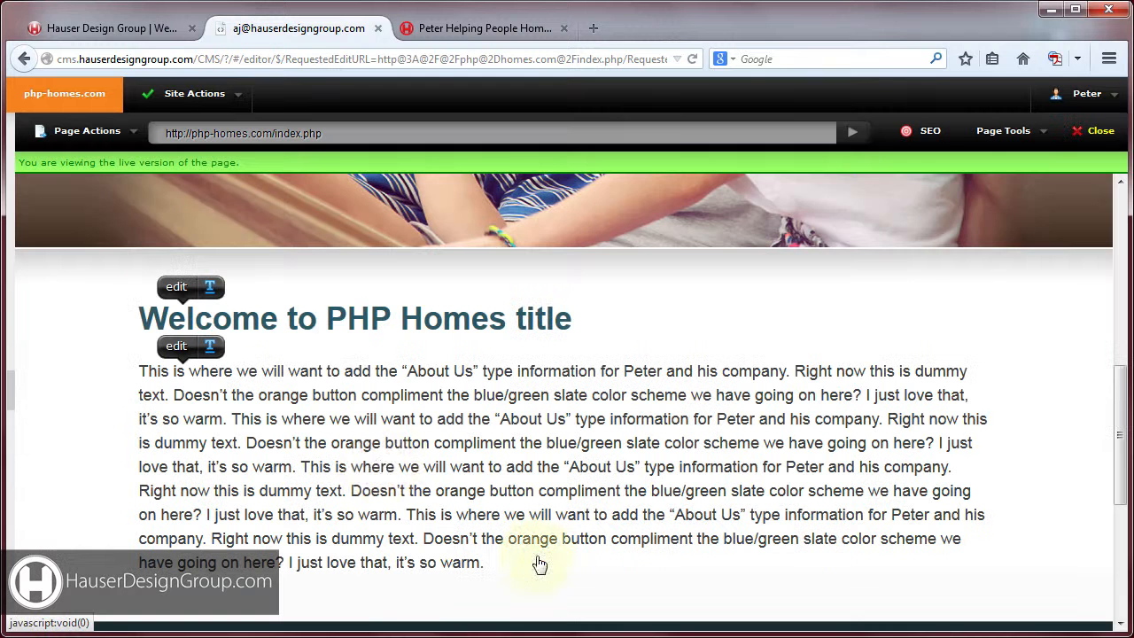
# - Insert a long row of asterisks after "This is where" in the homepage's welcome paragraph
pyautogui.click(176, 346)
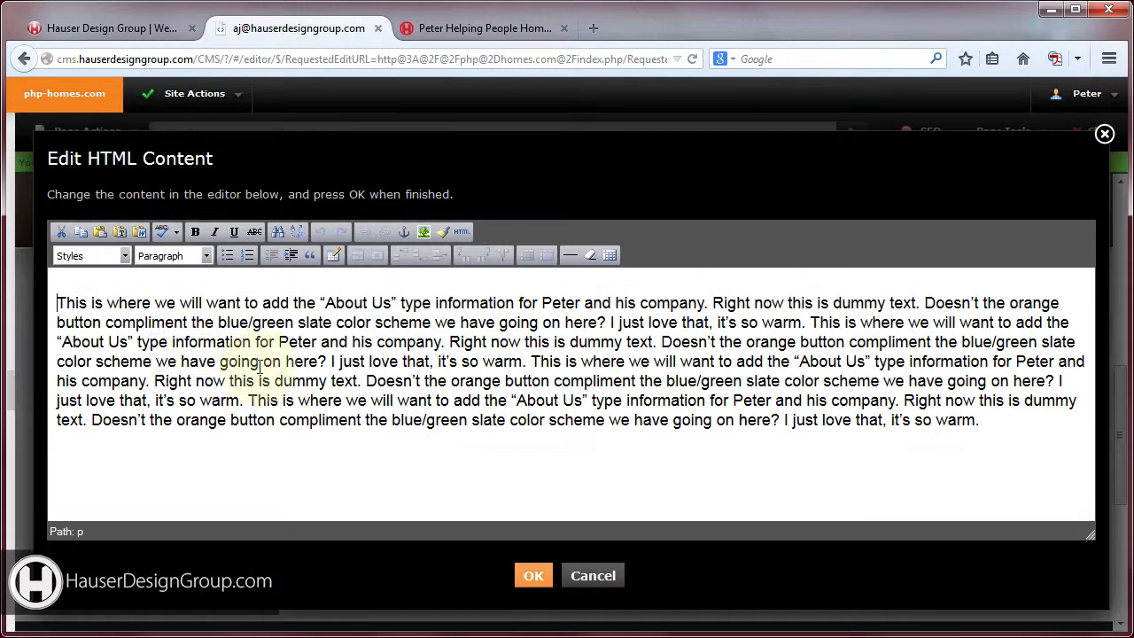
pyautogui.click(155, 302)
pyautogui.write('***********************************************')
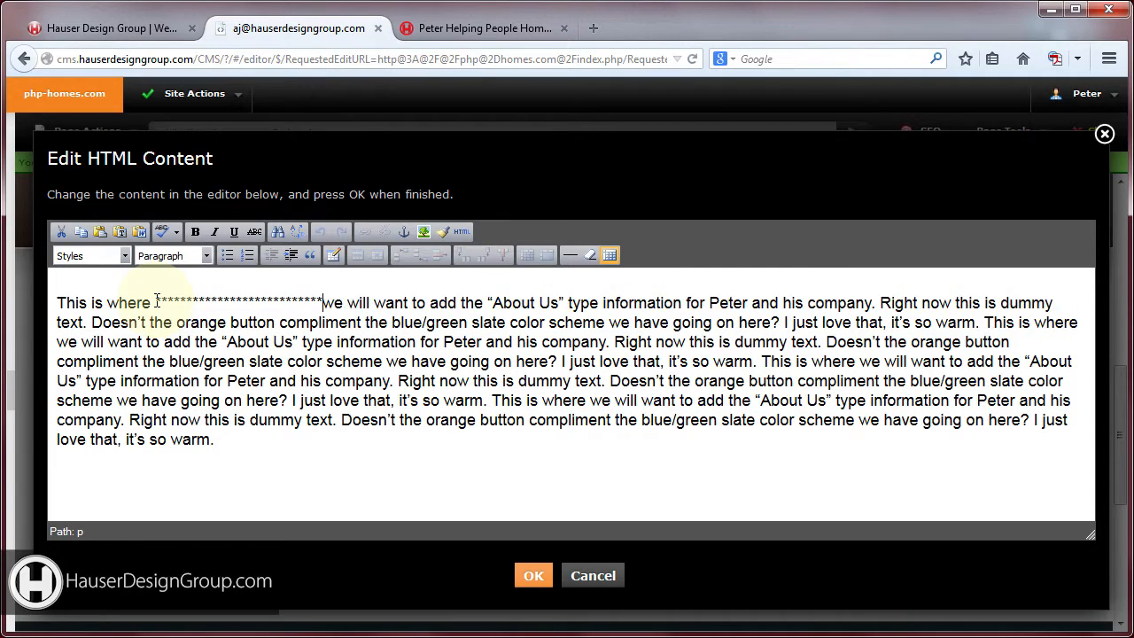
pyautogui.write('****')
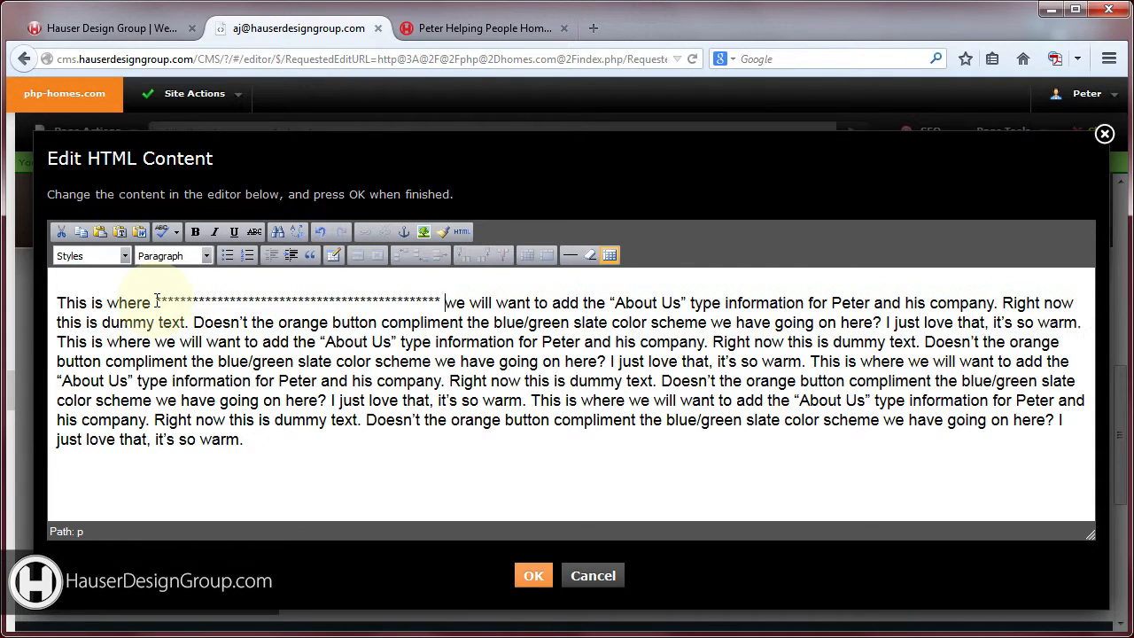
pyautogui.click(531, 577)
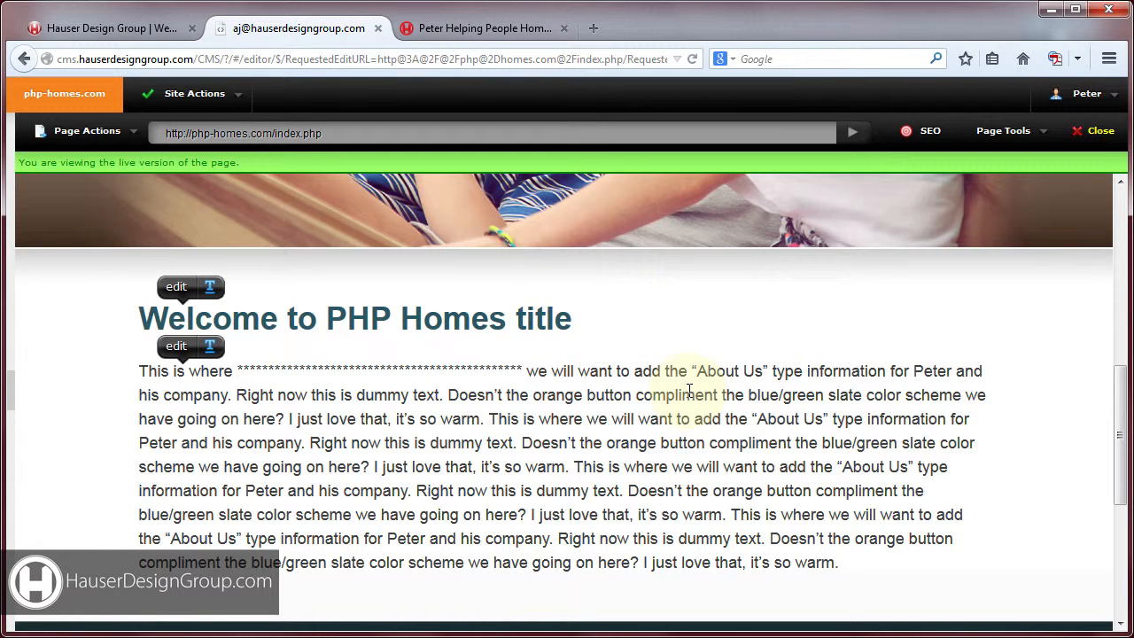
# - Publish the edited homepage and reload the live site to check the new heading and paragraph
pyautogui.click(100, 134)
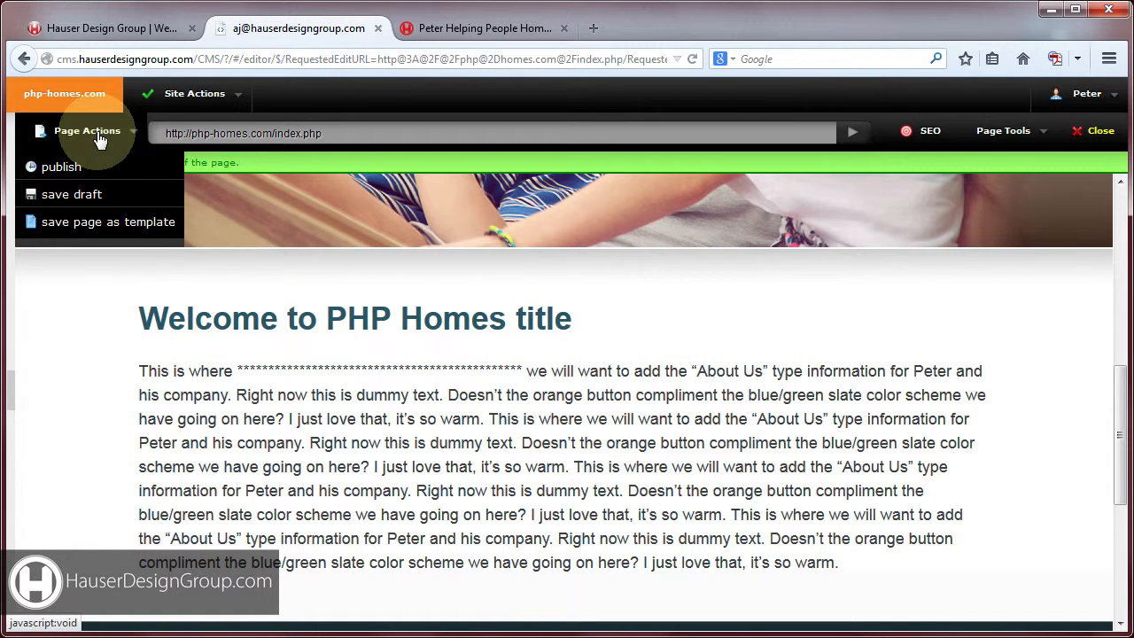
pyautogui.click(58, 166)
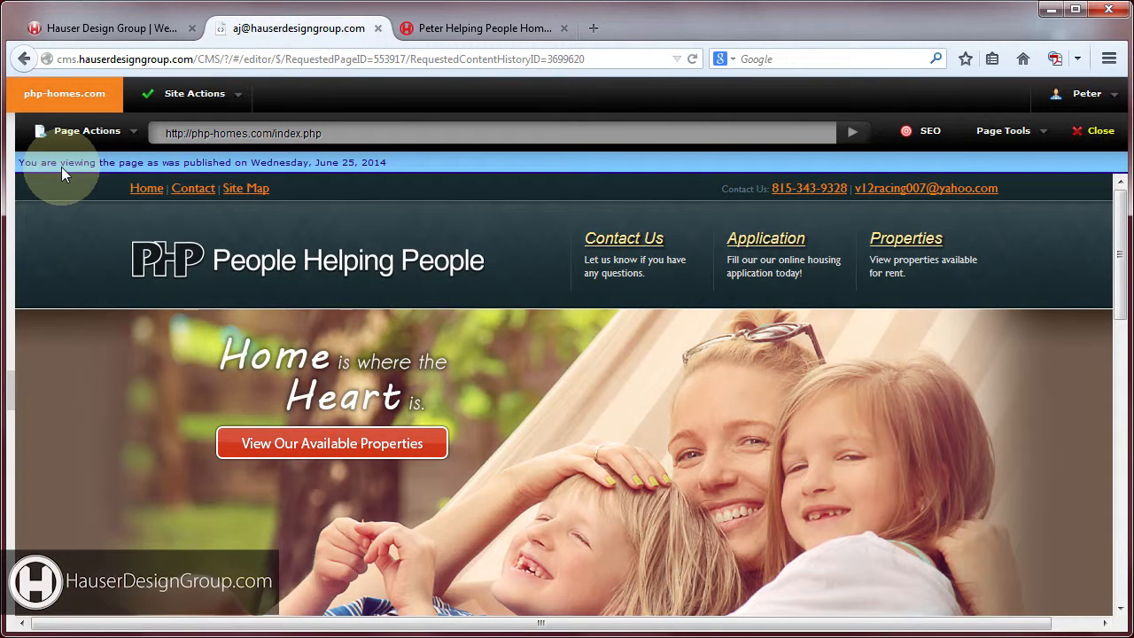
pyautogui.click(481, 27)
pyautogui.scroll(-10, 573, 293)
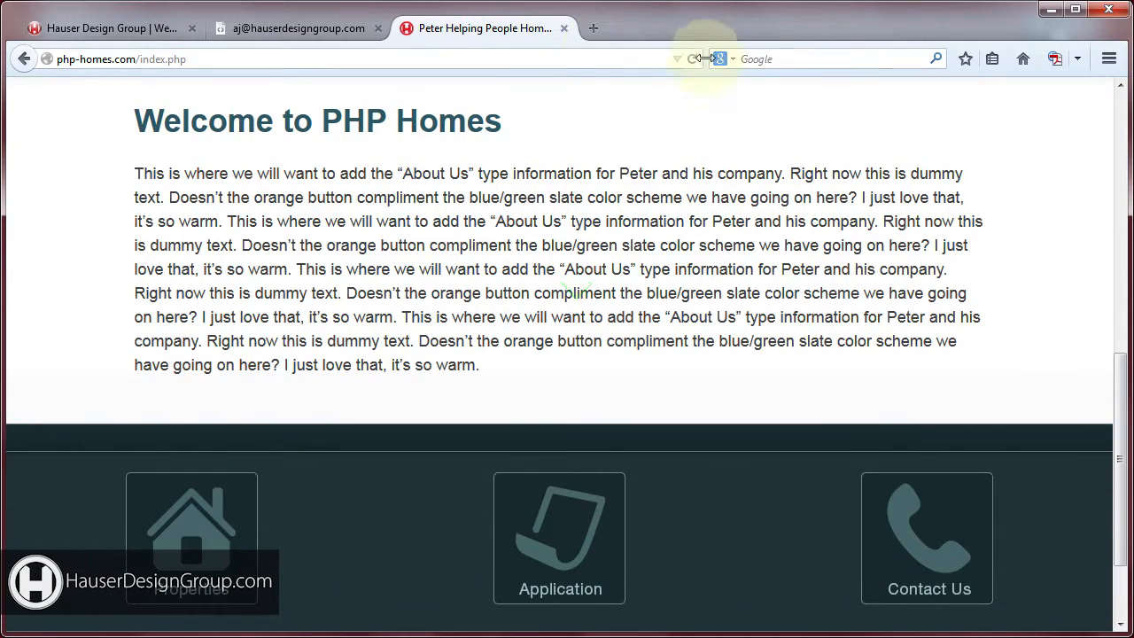
pyautogui.click(695, 59)
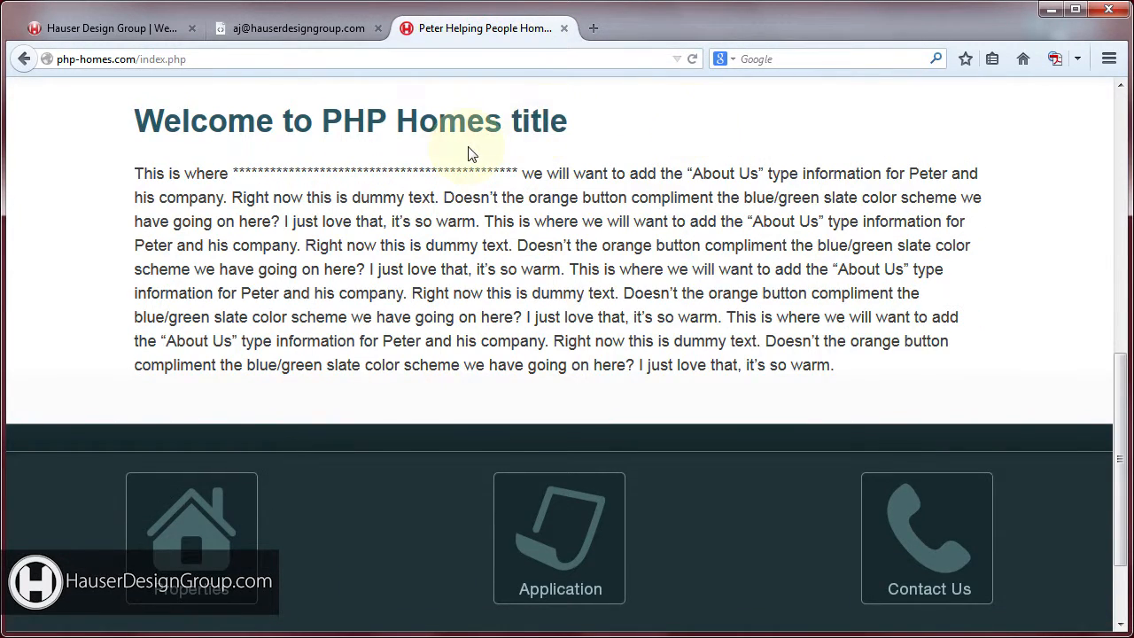
# - Return to the CMS editor and remove the word "title" from the homepage heading
pyautogui.click(292, 26)
pyautogui.scroll(-6, 618, 296)
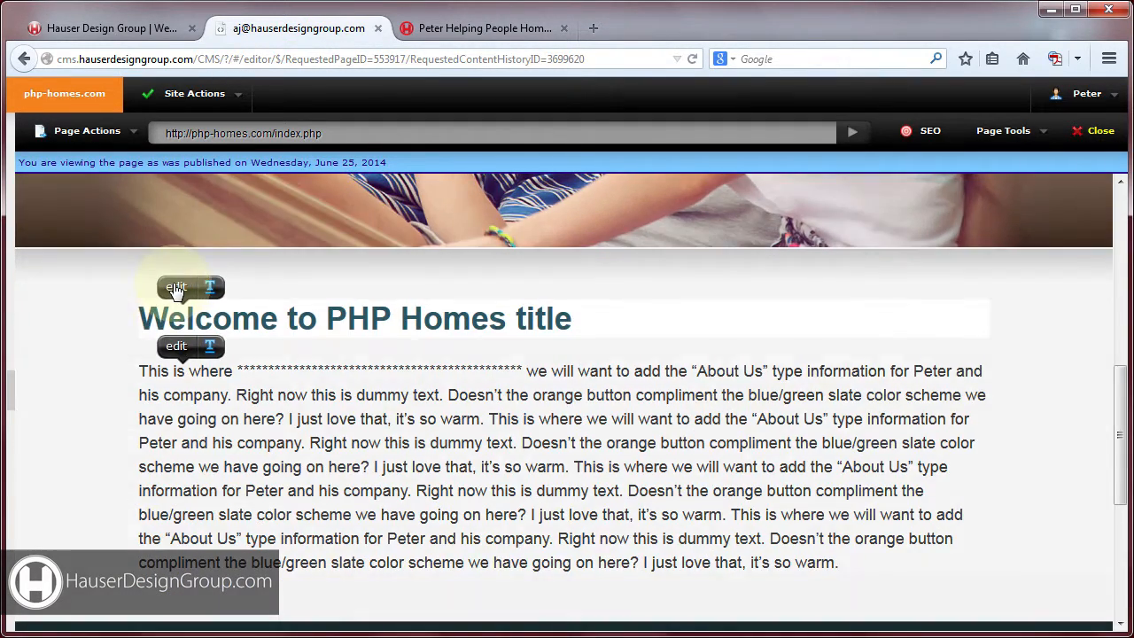
pyautogui.click(176, 290)
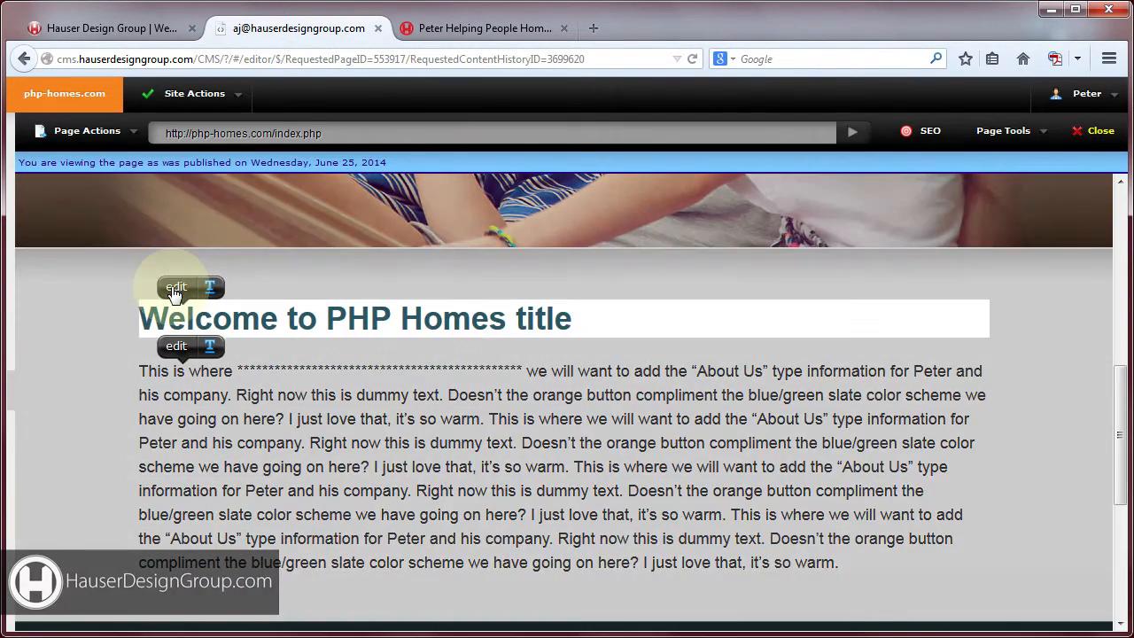
pyautogui.moveTo(233, 265); pyautogui.dragTo(317, 258)
pyautogui.press('BackSpace')
pyautogui.click(530, 552)
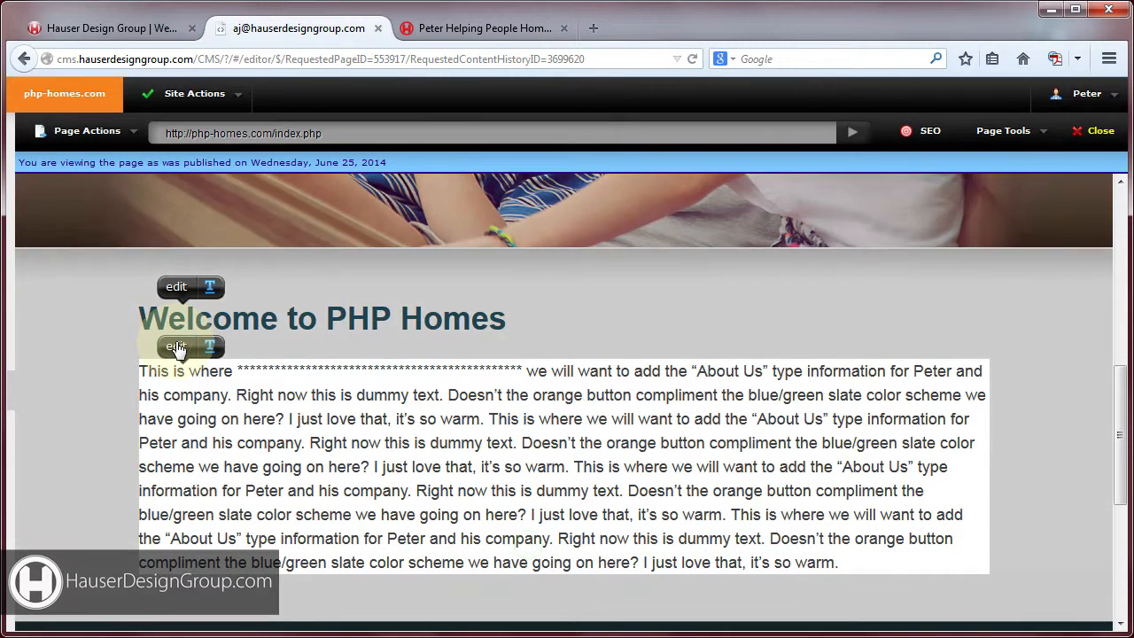
# - Delete the row of asterisks from the homepage's welcome paragraph
pyautogui.click(178, 348)
pyautogui.doubleClick(224, 299)
pyautogui.press('BackSpace')
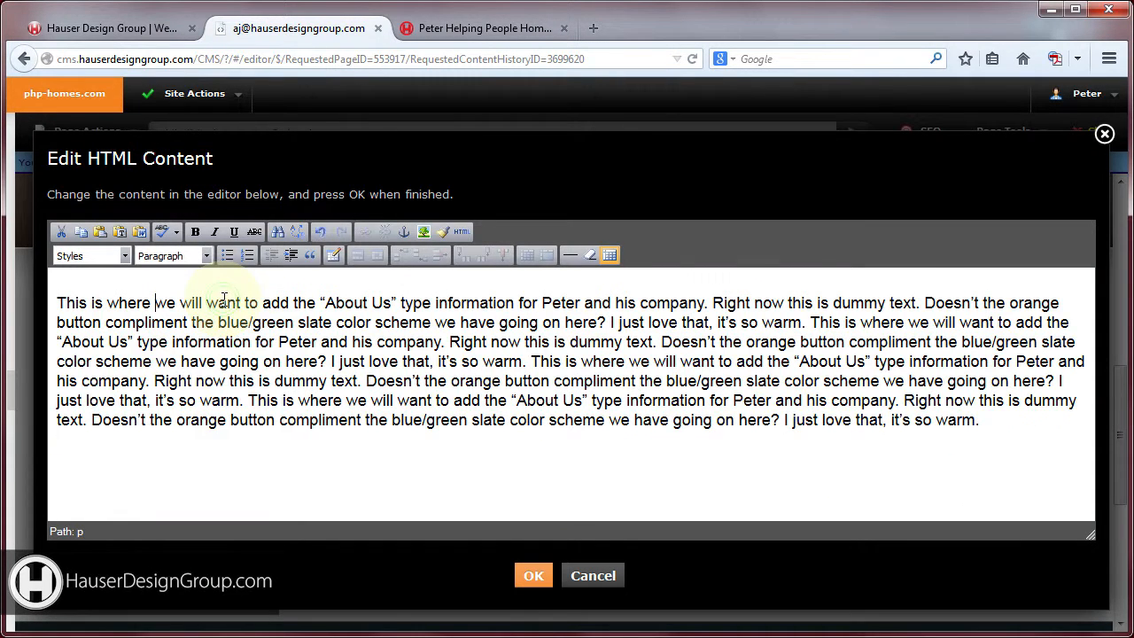
pyautogui.click(529, 574)
# - Publish the homepage with its restored text and reload the live page to check it
pyautogui.click(78, 132)
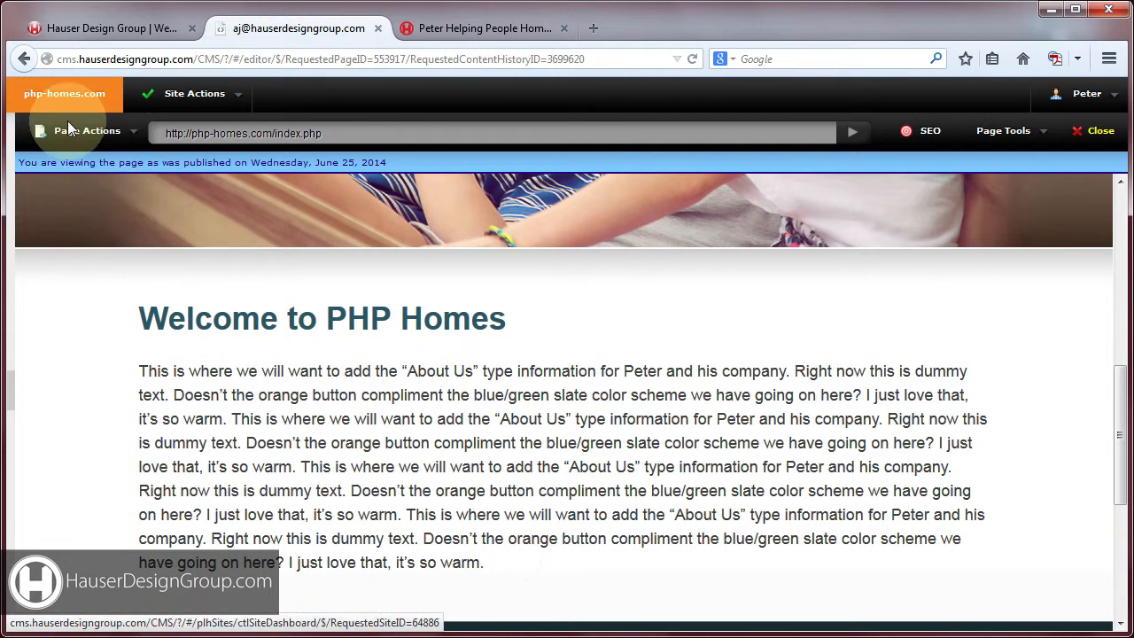
pyautogui.click(64, 173)
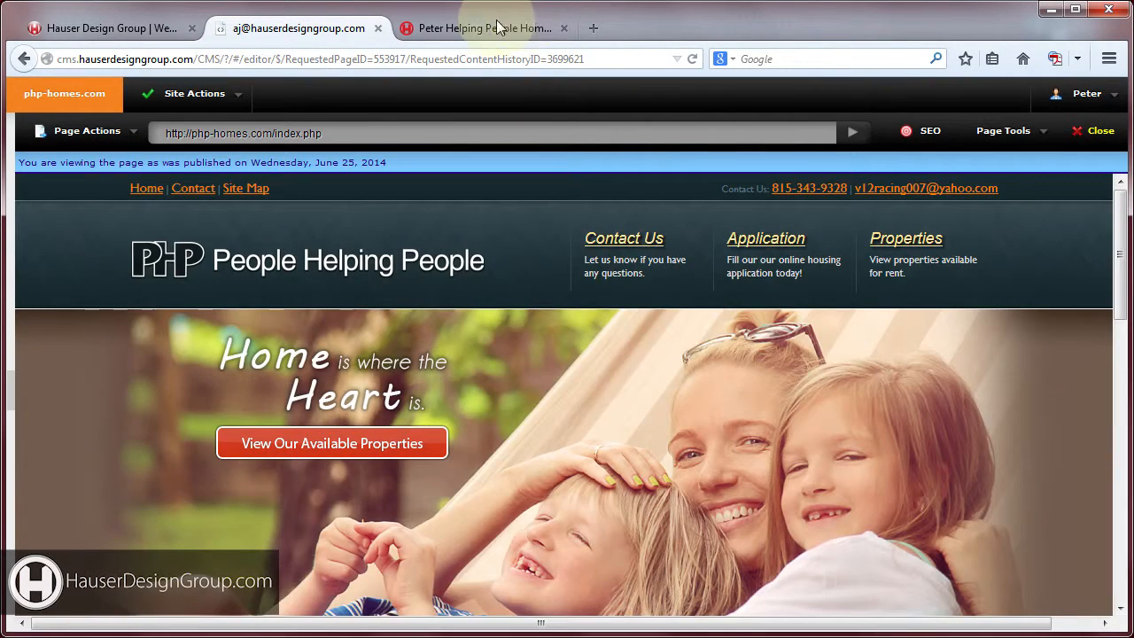
pyautogui.click(489, 29)
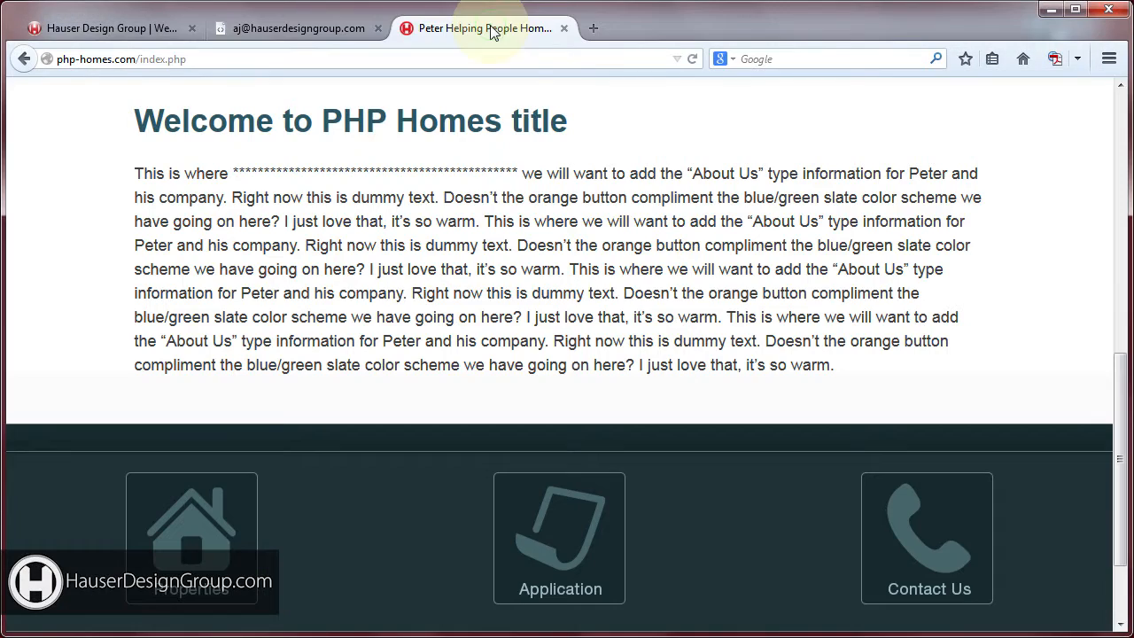
pyautogui.click(692, 59)
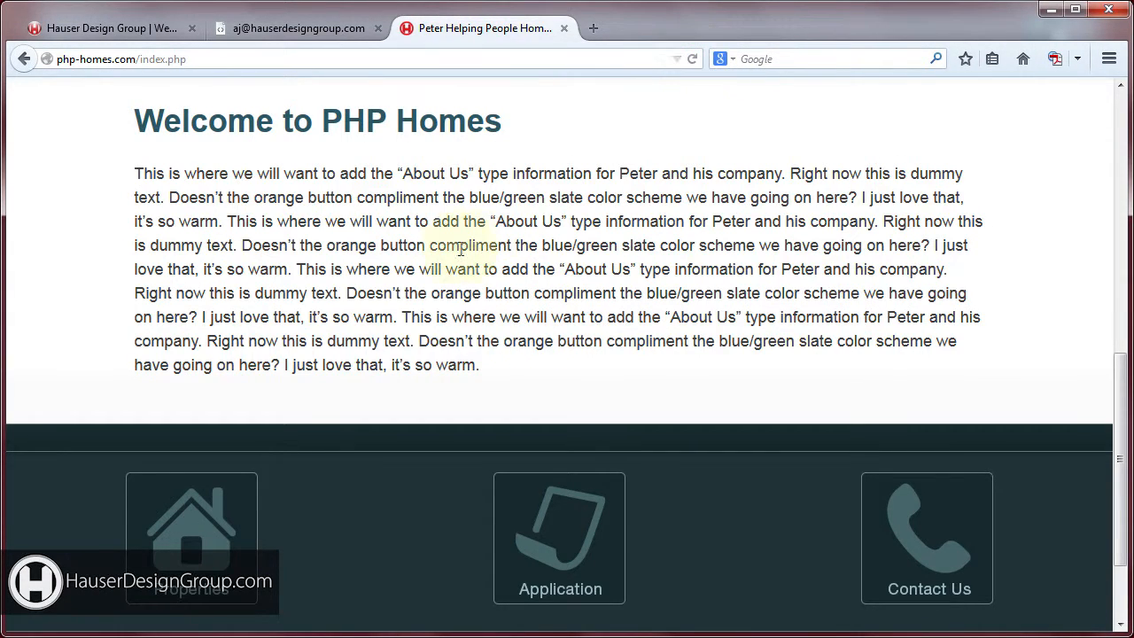
# - Return to the CMS editor and open the Contact Us page to view its editable areas
pyautogui.scroll(3, 460, 239)
pyautogui.scroll(5, 470, 253)
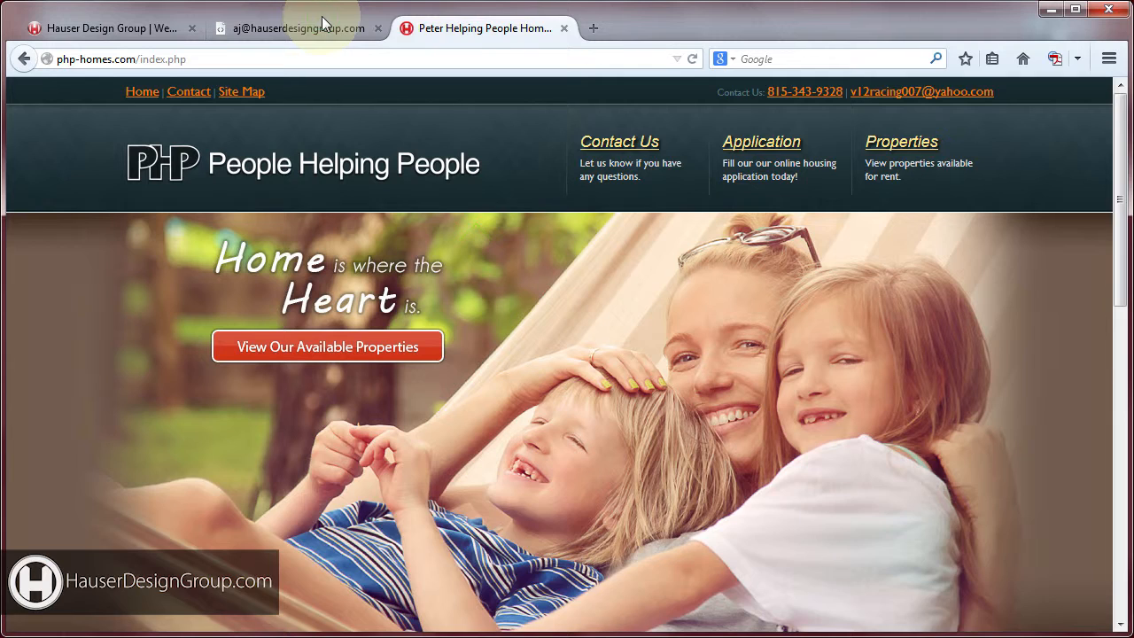
pyautogui.click(320, 25)
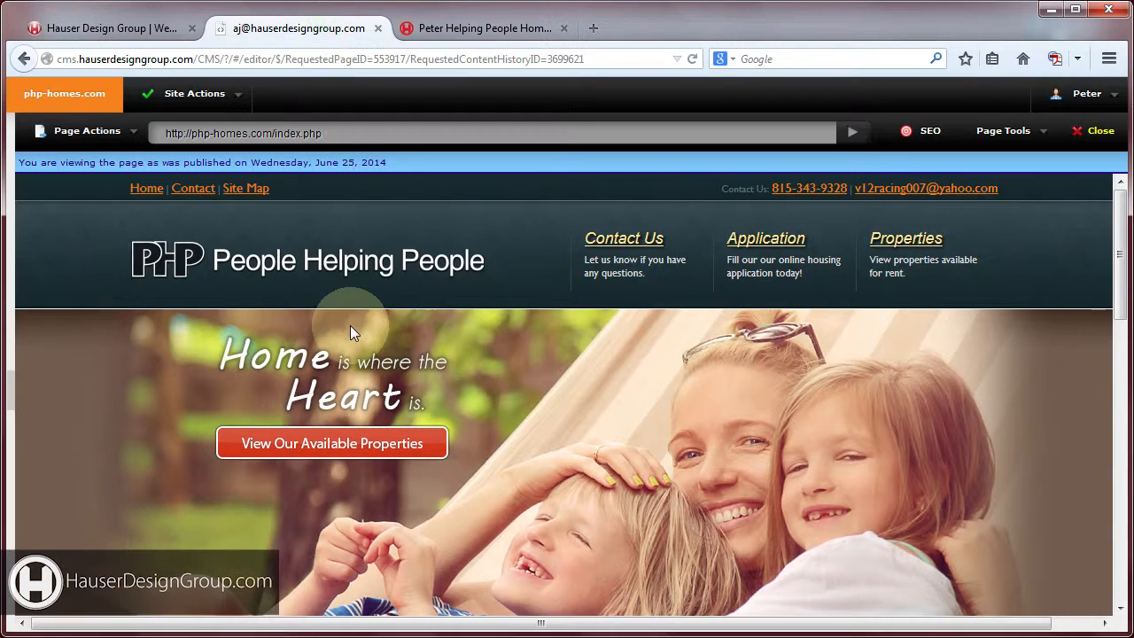
pyautogui.click(646, 237)
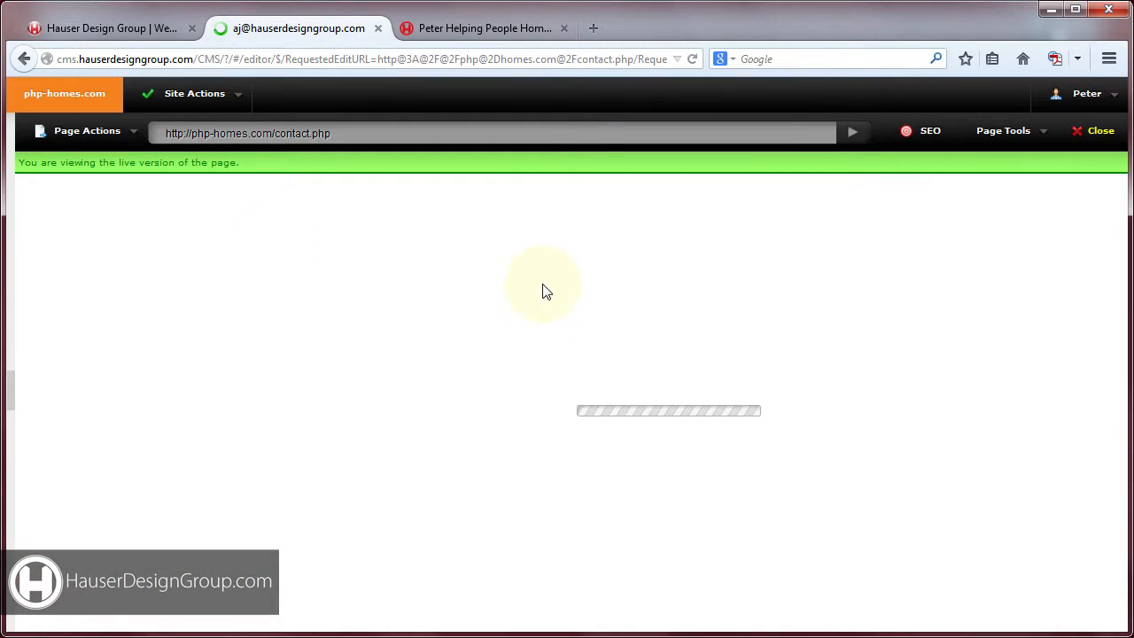
pyautogui.scroll(-2, 410, 254)
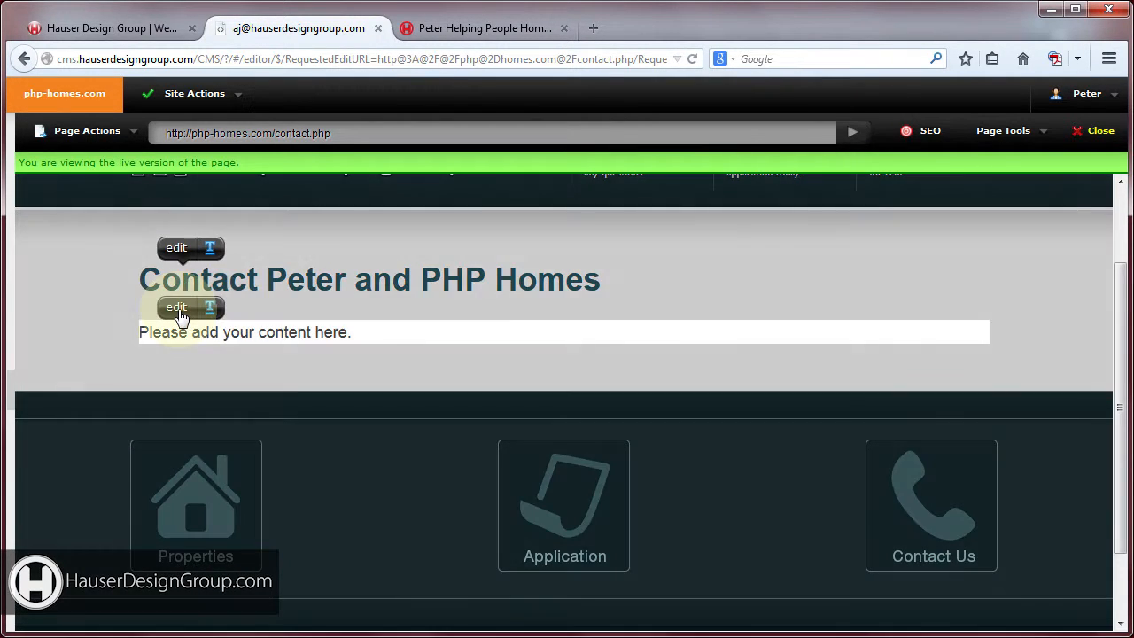
# - Open the Properties page and the Application page, and examine the online application form's editable text and fields
pyautogui.scroll(2, 587, 280)
pyautogui.click(926, 247)
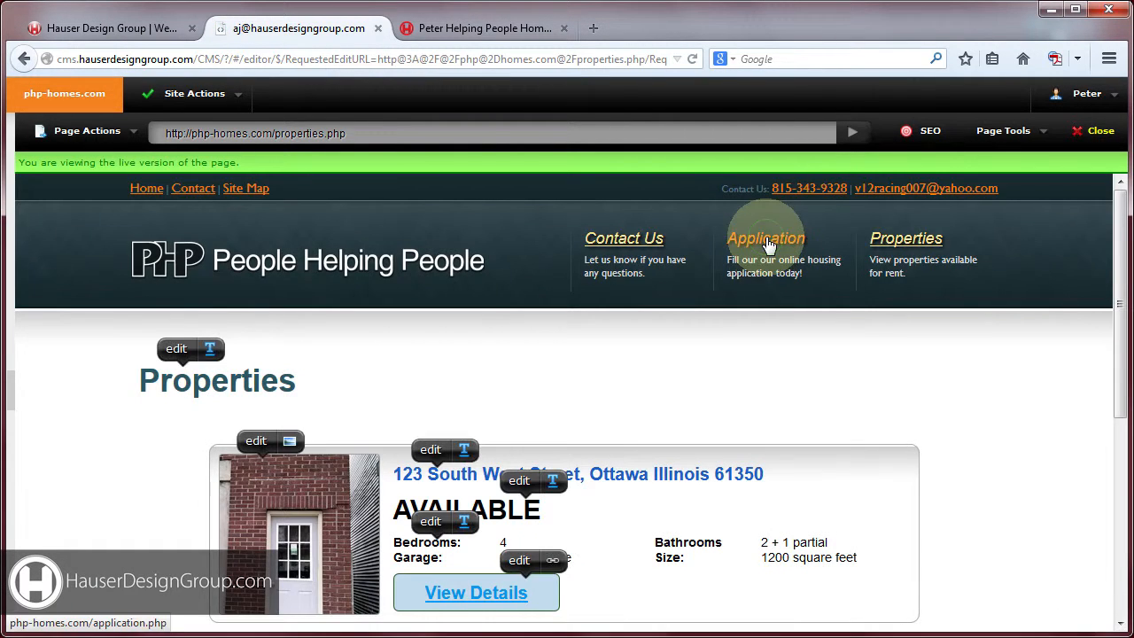
pyautogui.click(767, 245)
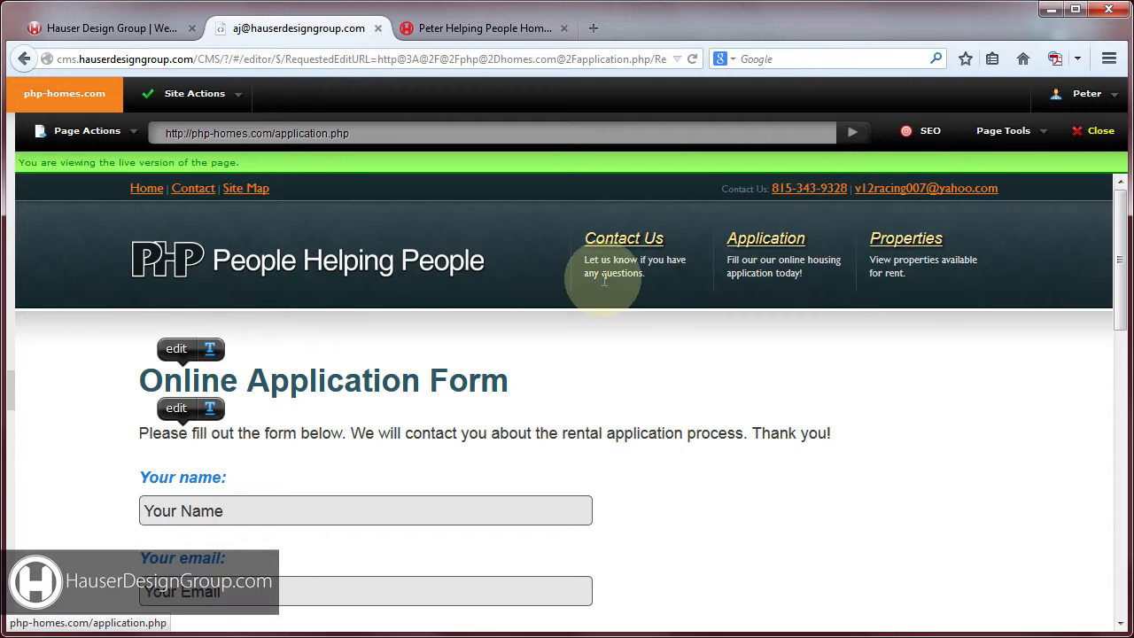
pyautogui.scroll(-2, 291, 245)
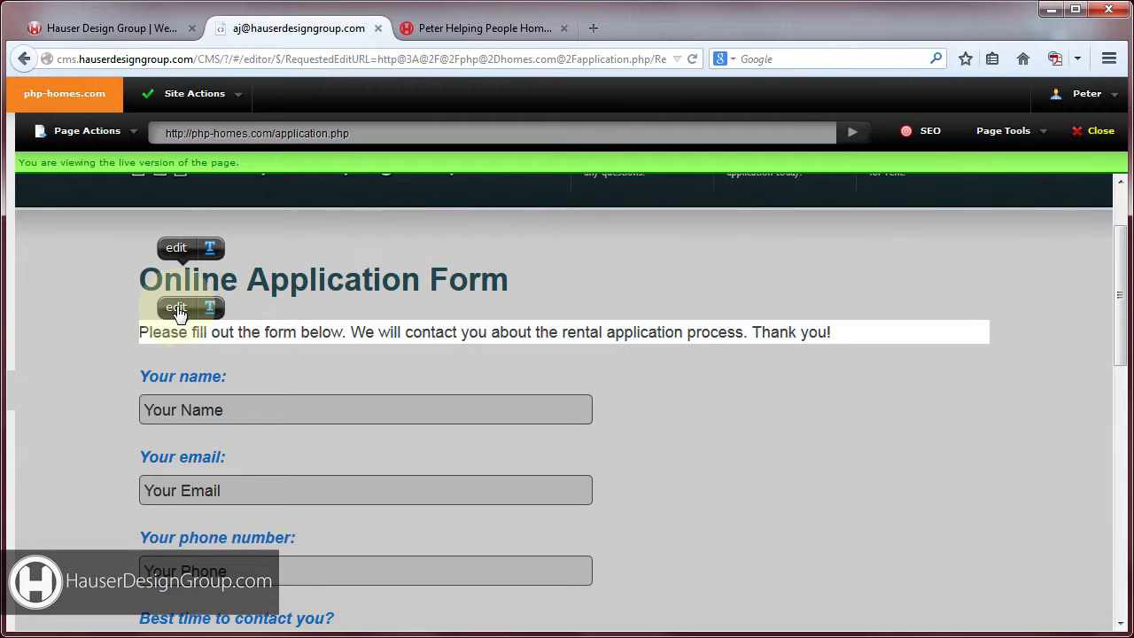
pyautogui.scroll(-1, 611, 284)
pyautogui.scroll(-2, 450, 248)
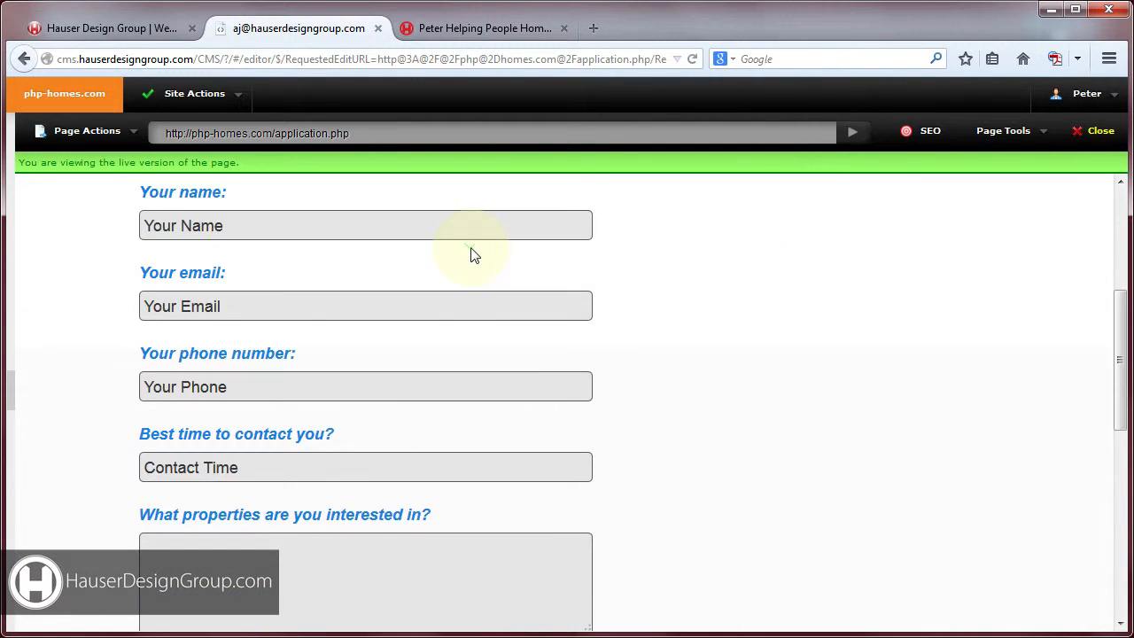
pyautogui.scroll(1, 399, 265)
pyautogui.scroll(-3, 399, 266)
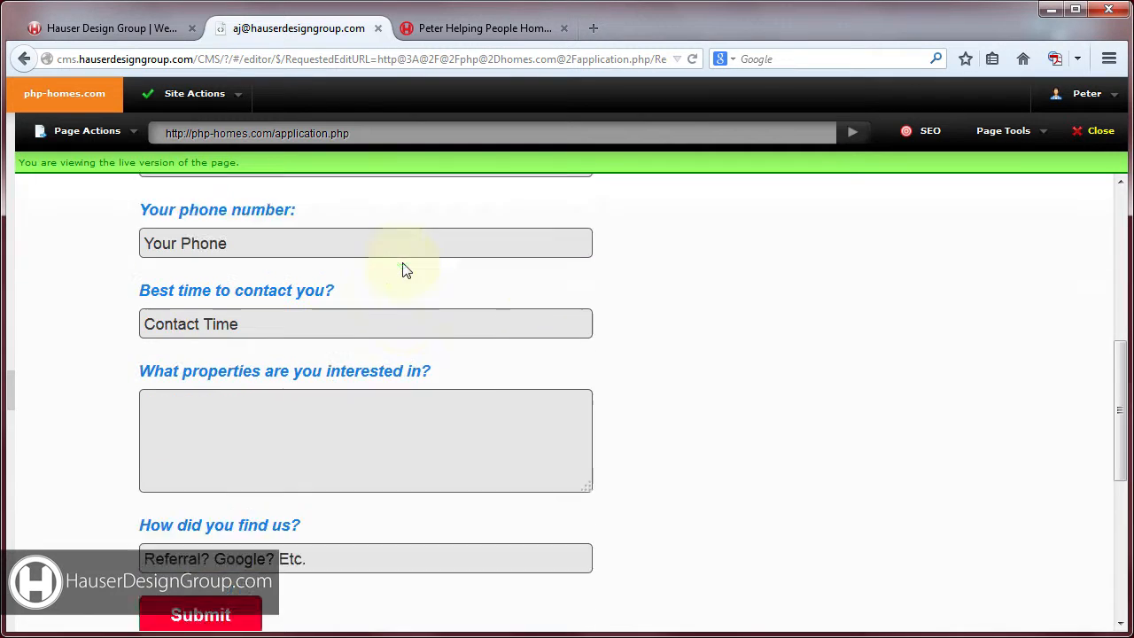
pyautogui.scroll(4, 368, 290)
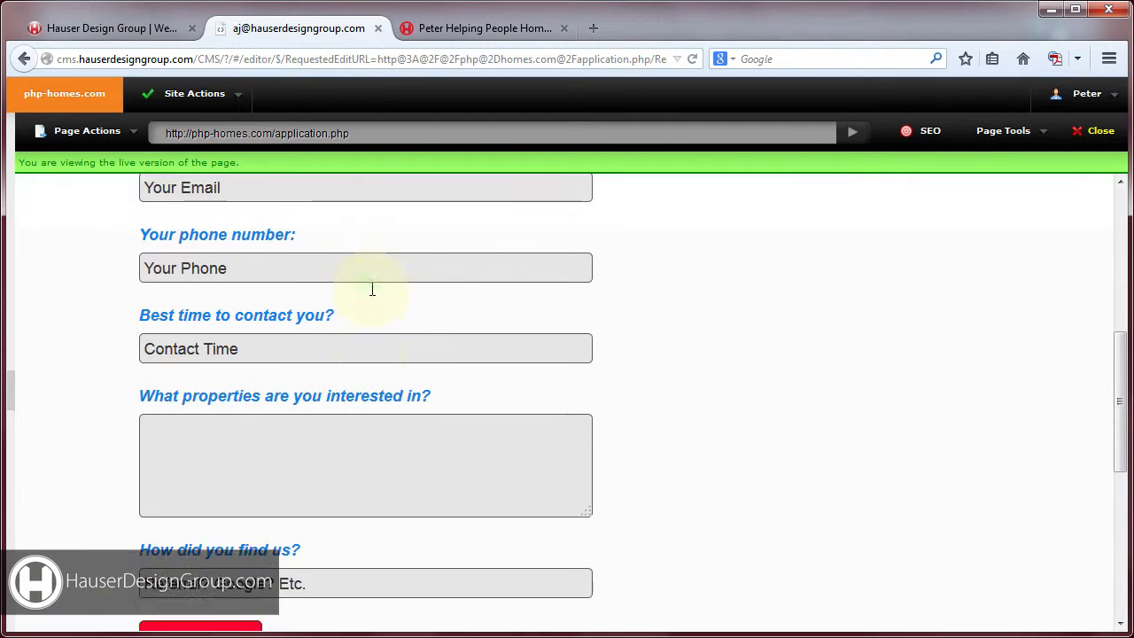
pyautogui.scroll(1, 372, 289)
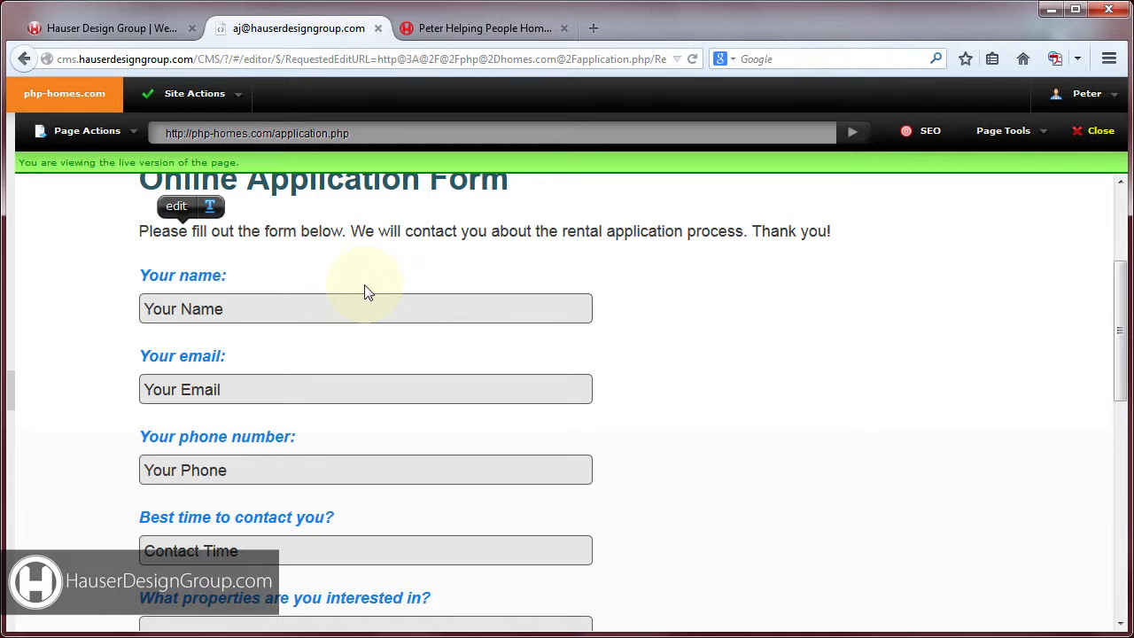
pyautogui.scroll(1, 367, 292)
pyautogui.scroll(-5, 393, 279)
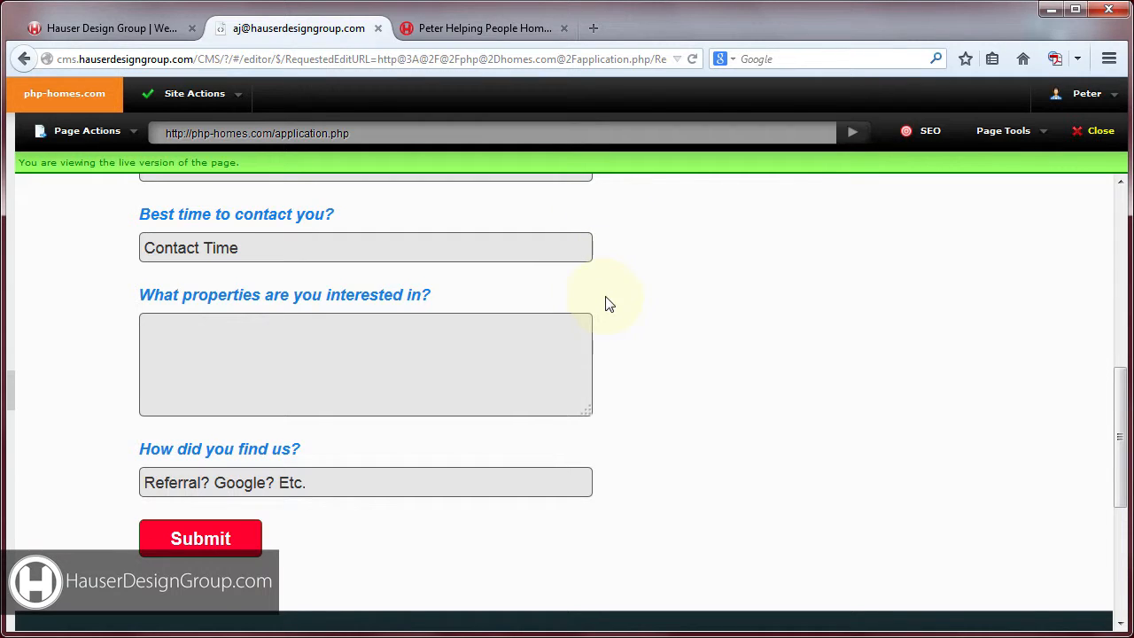
# - Open the Properties page again and duplicate its property listing
pyautogui.scroll(10, 609, 304)
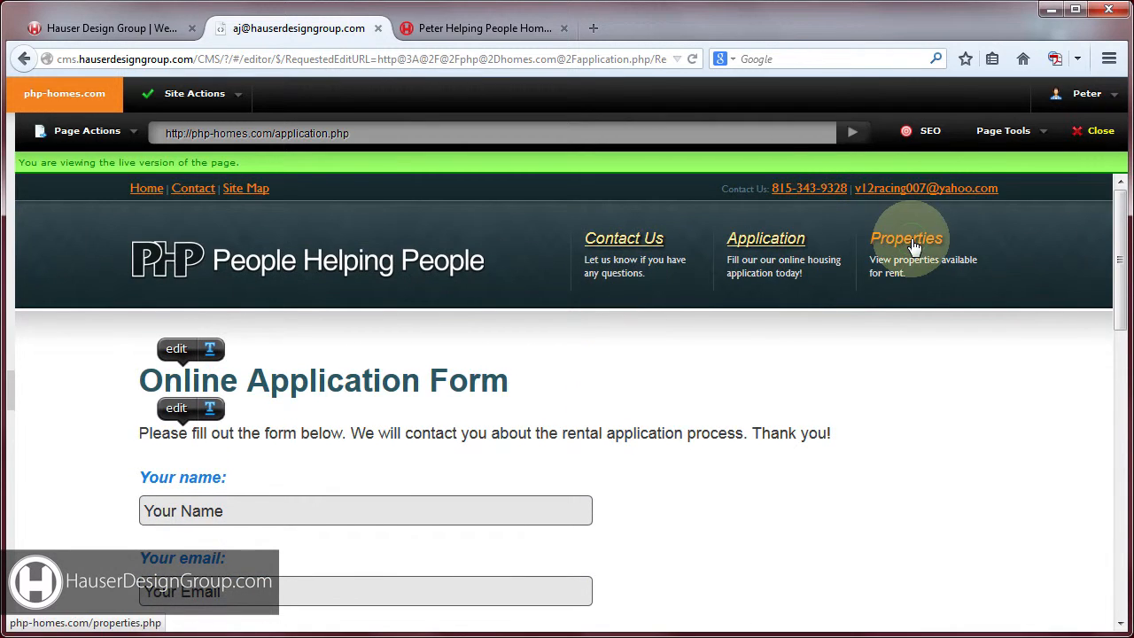
pyautogui.click(913, 246)
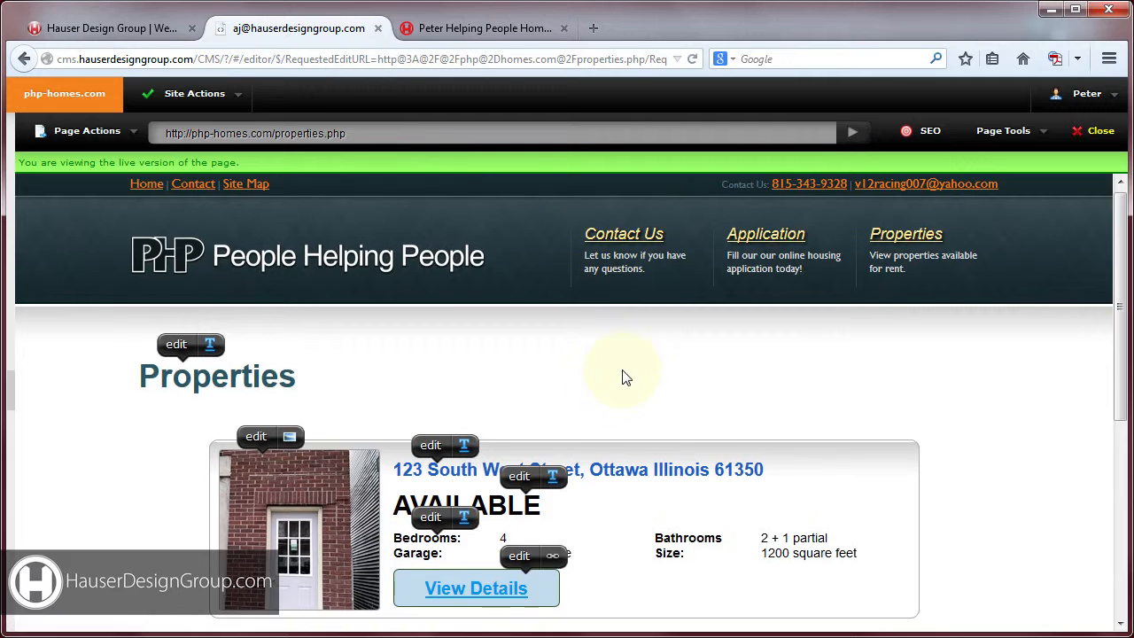
pyautogui.scroll(-2, 623, 378)
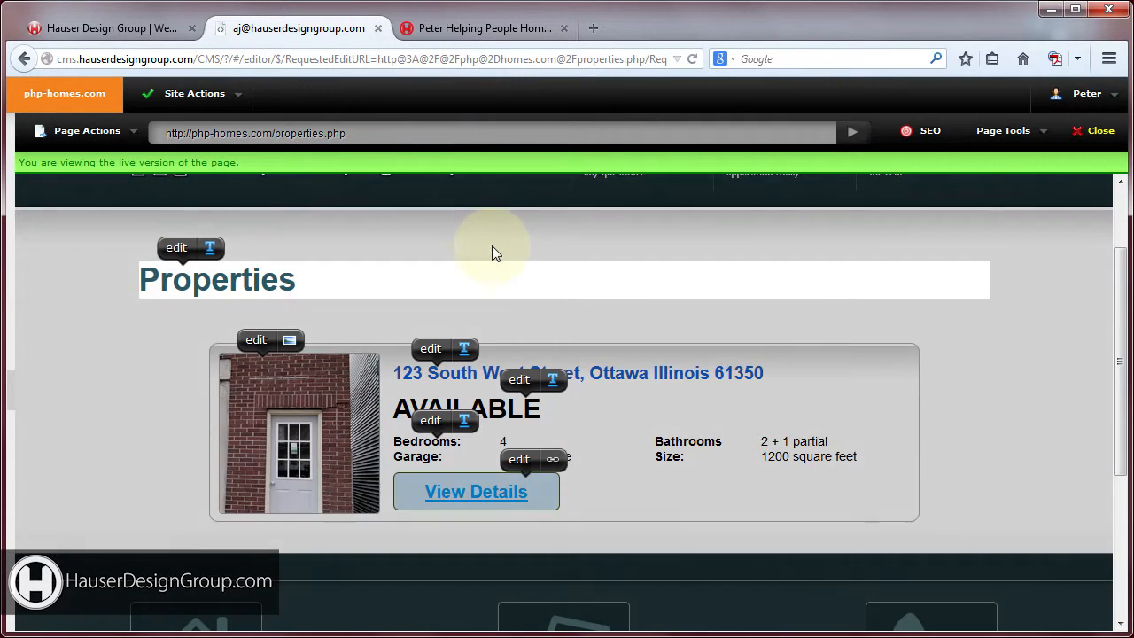
pyautogui.scroll(-2, 1031, 204)
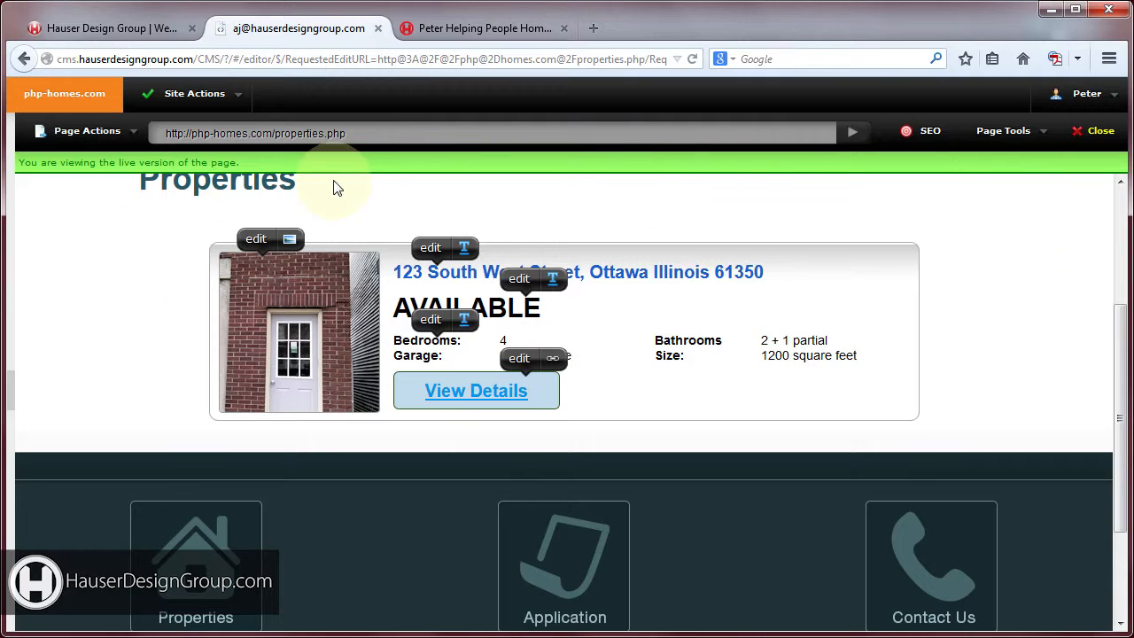
pyautogui.moveTo(713, 296)
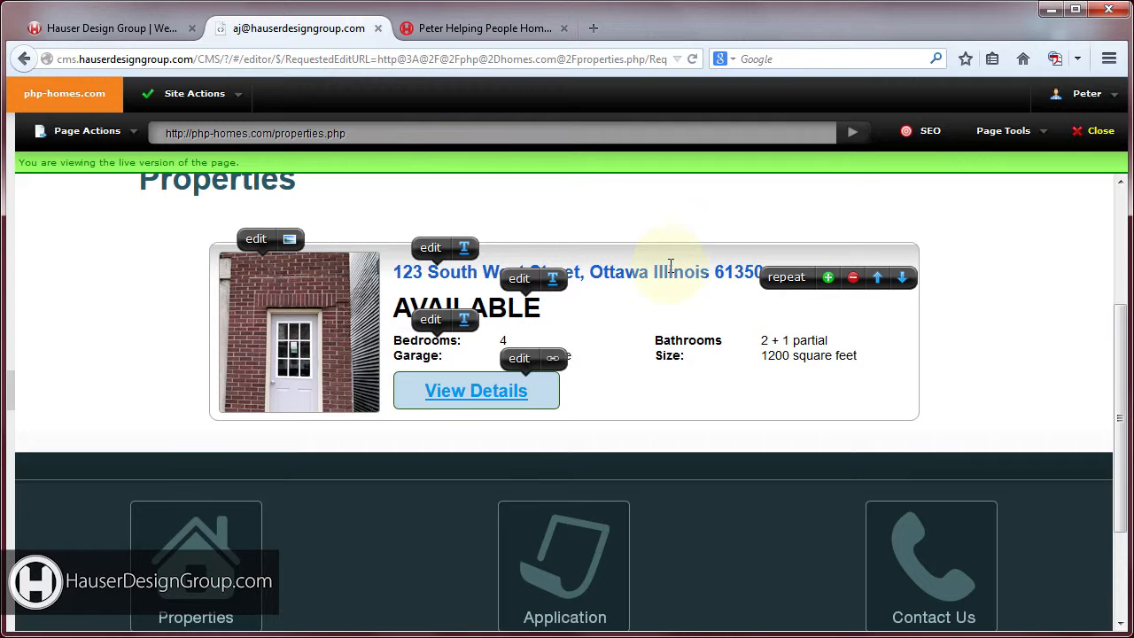
pyautogui.click(828, 279)
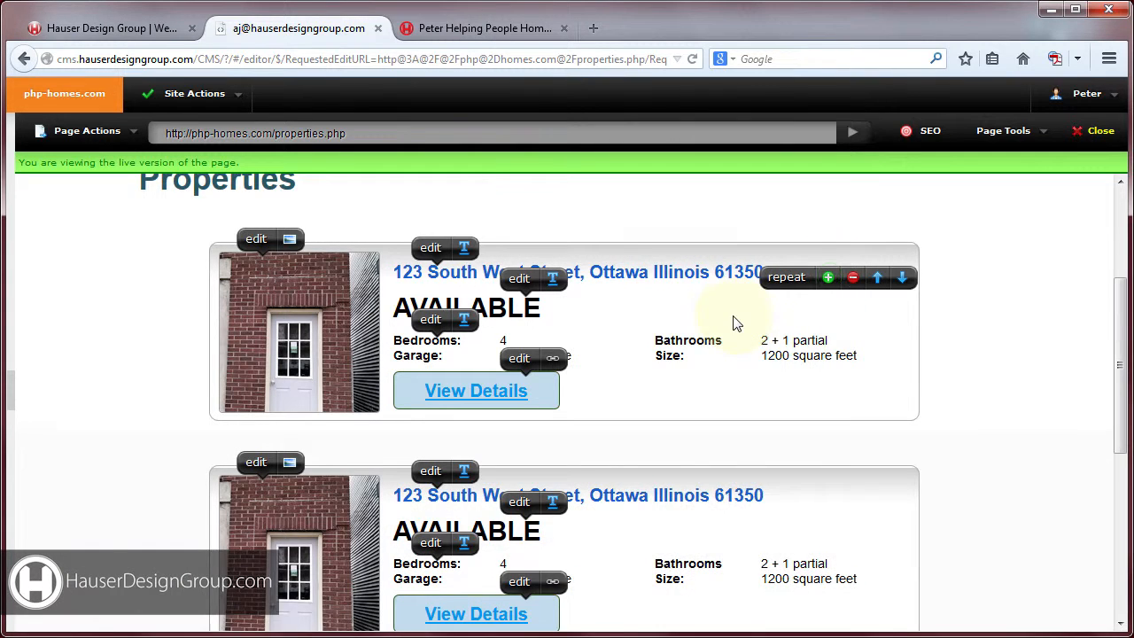
# - Add one more copy of the property listing and remove that extra copy
pyautogui.scroll(-2, 735, 319)
pyautogui.moveTo(748, 398)
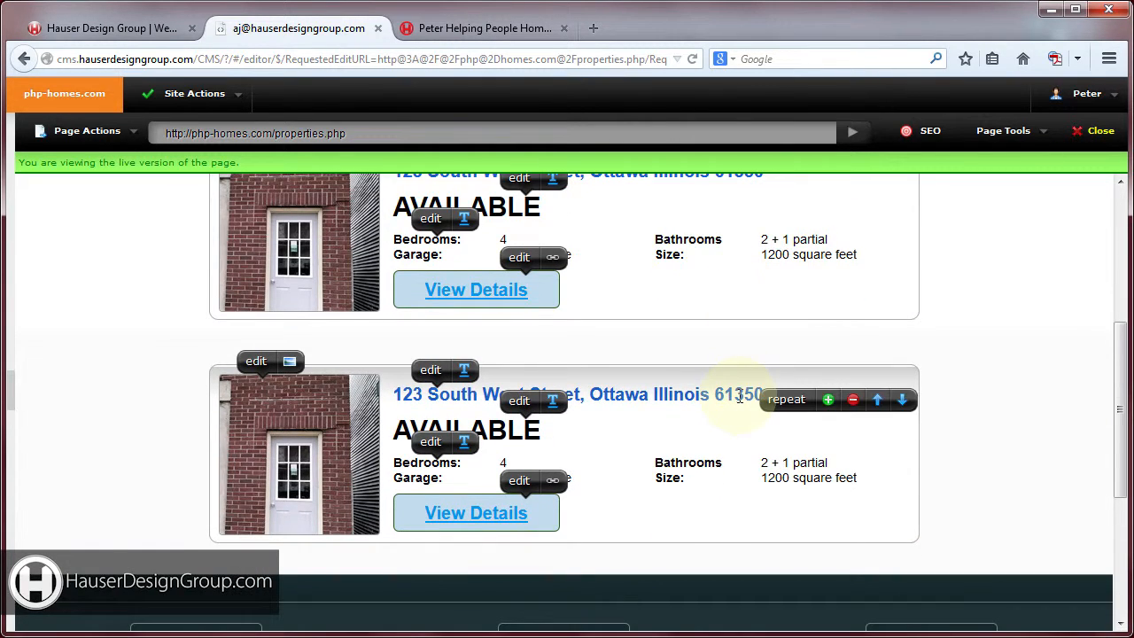
pyautogui.click(828, 401)
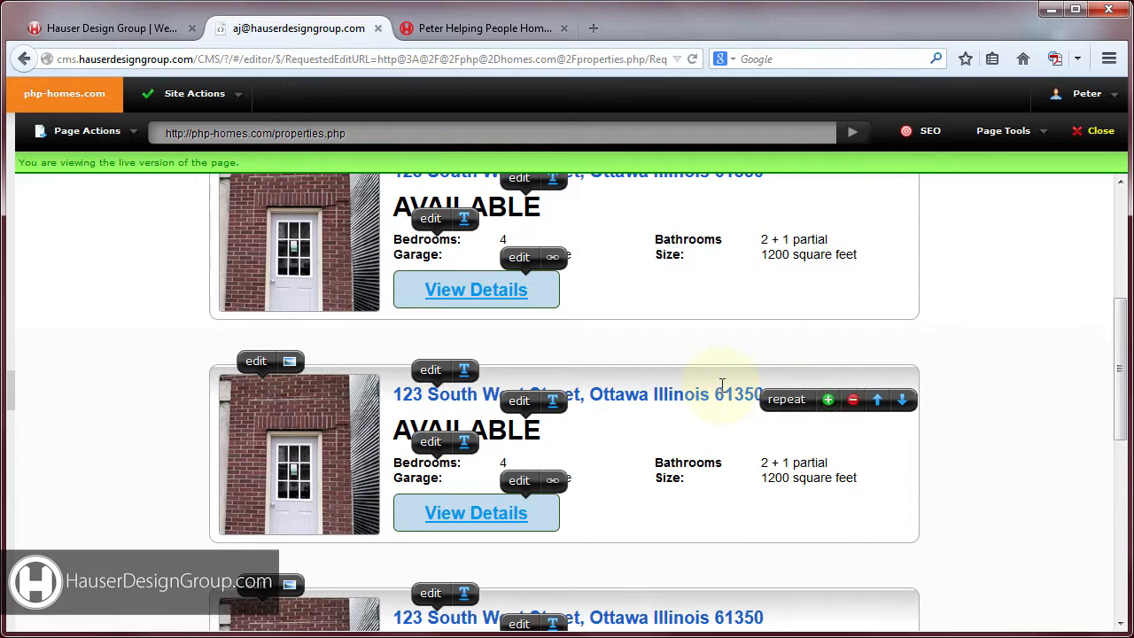
pyautogui.scroll(-2, 719, 390)
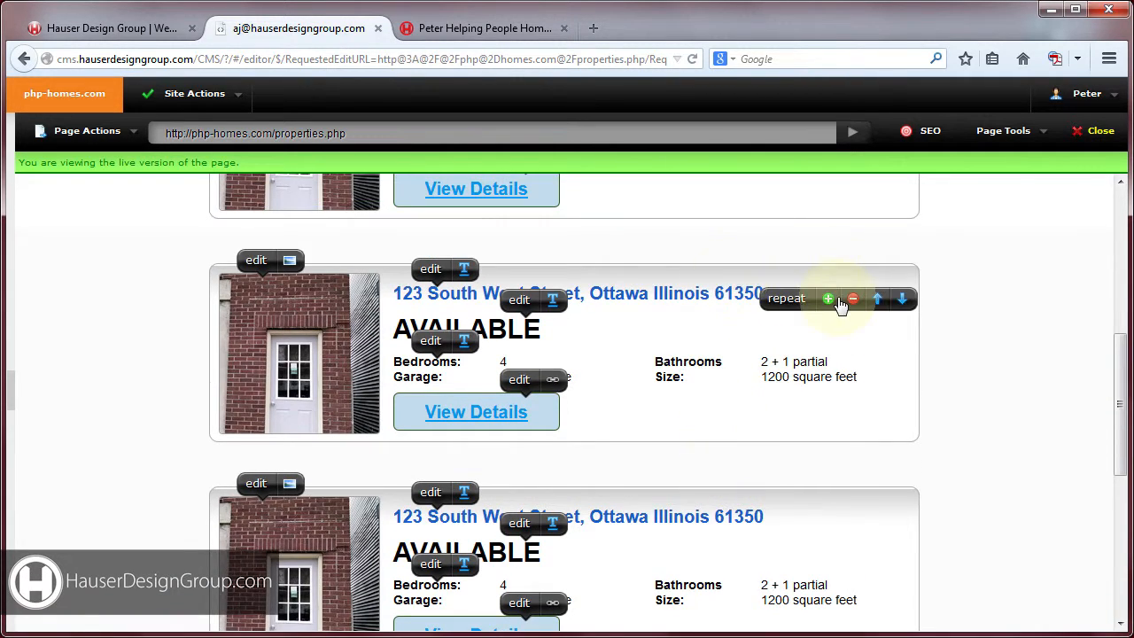
pyautogui.click(853, 299)
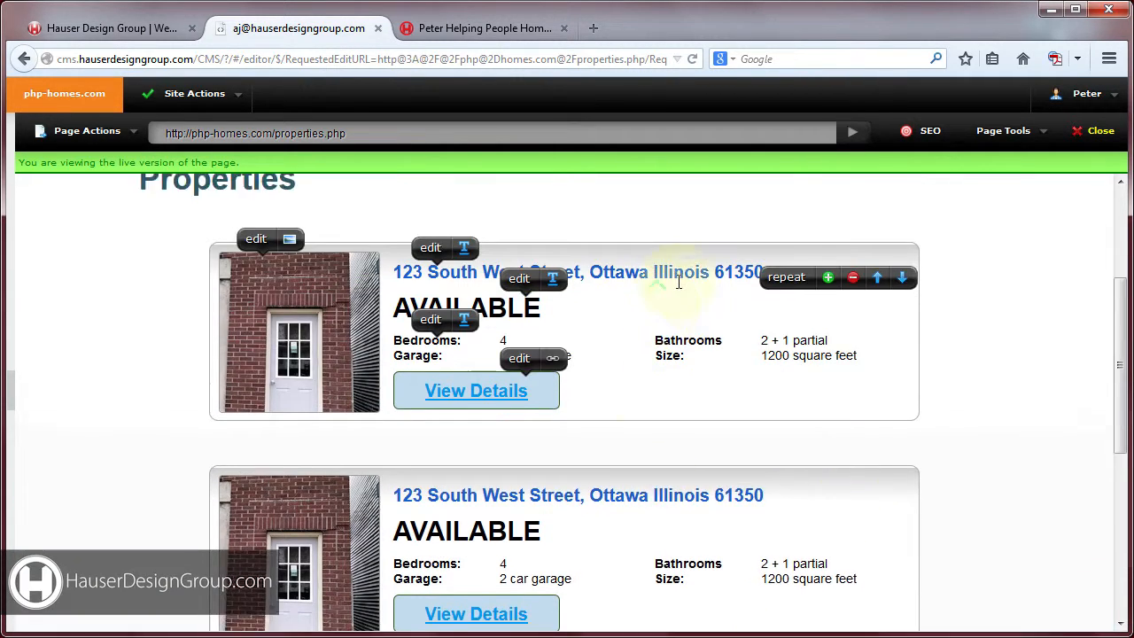
# - Publish the Properties page and check its listings on the live site's Properties page
pyautogui.scroll(-2, 625, 406)
pyautogui.scroll(4, 624, 405)
pyautogui.click(44, 133)
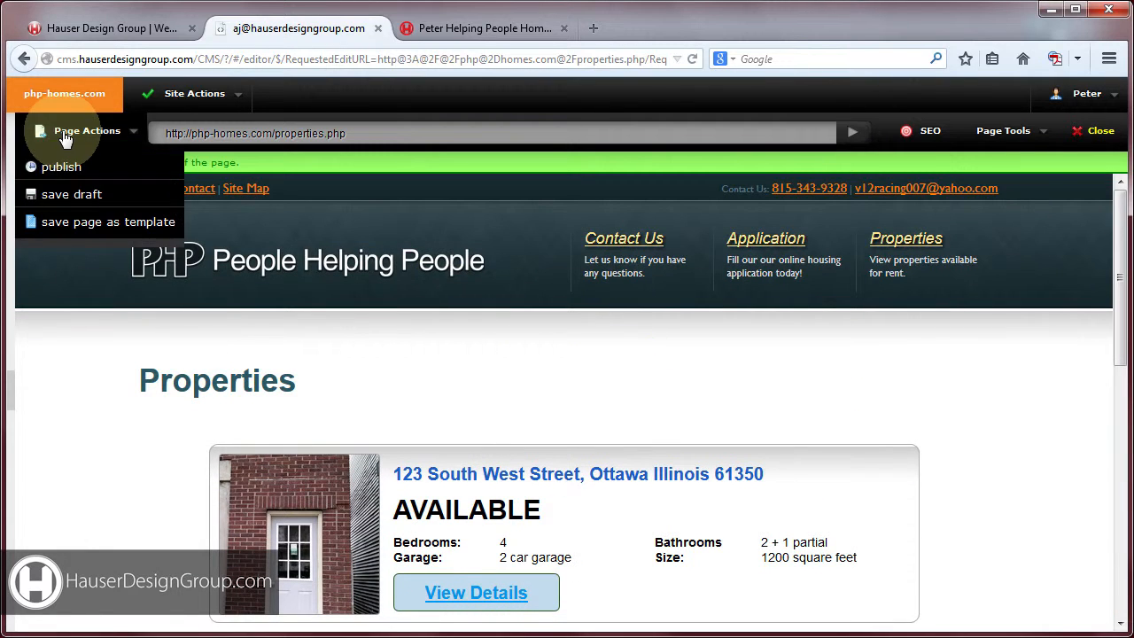
pyautogui.click(61, 167)
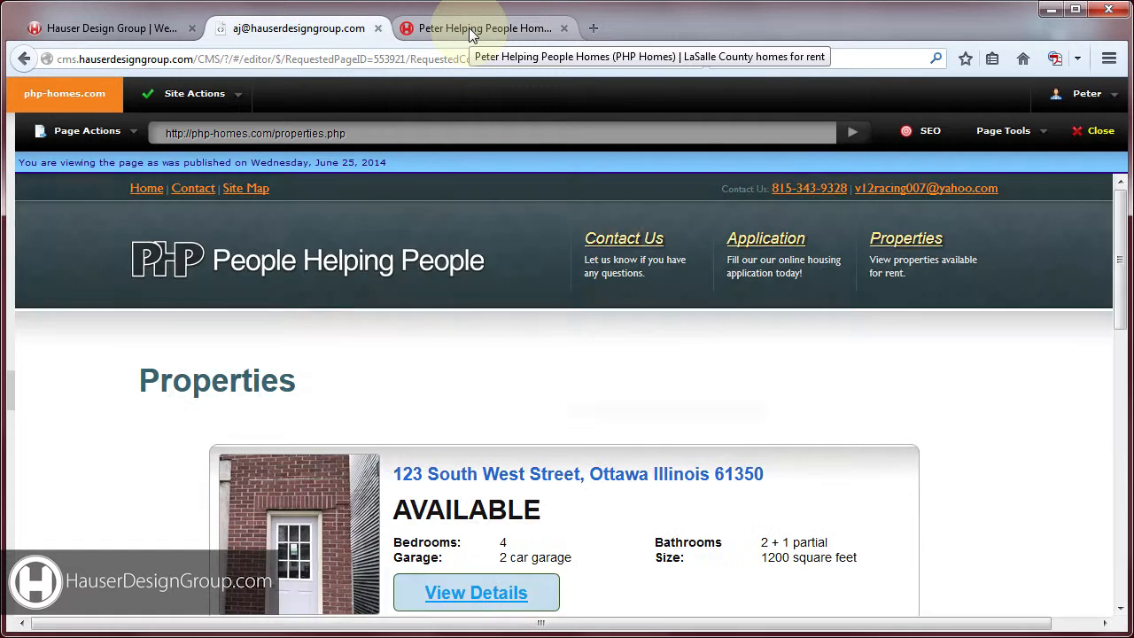
pyautogui.click(469, 27)
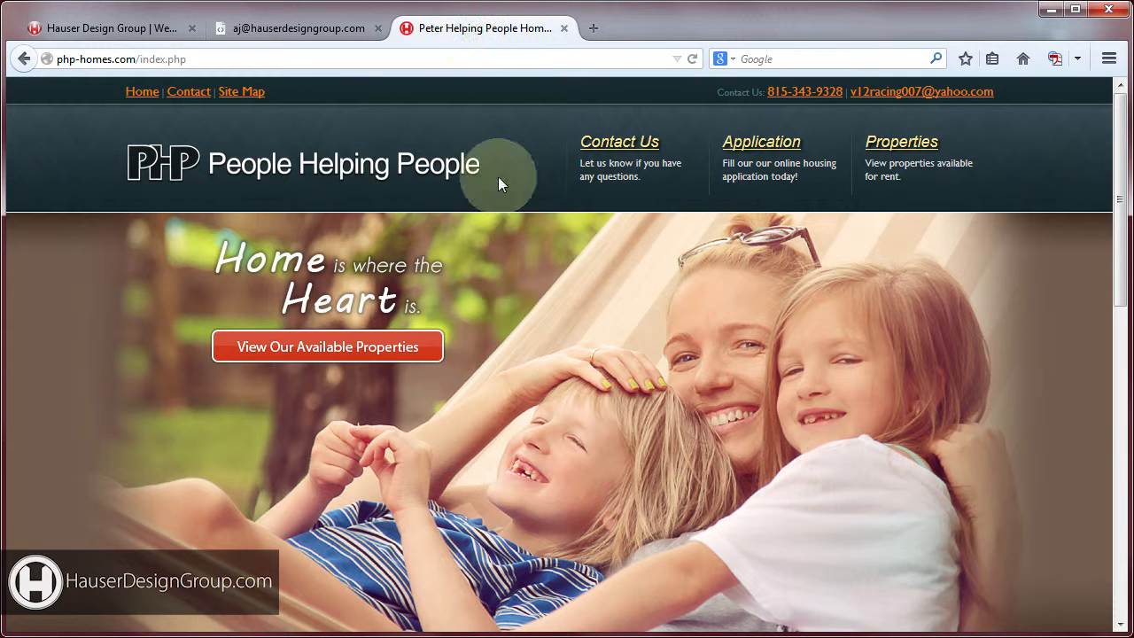
pyautogui.click(915, 149)
pyautogui.scroll(-4, 774, 243)
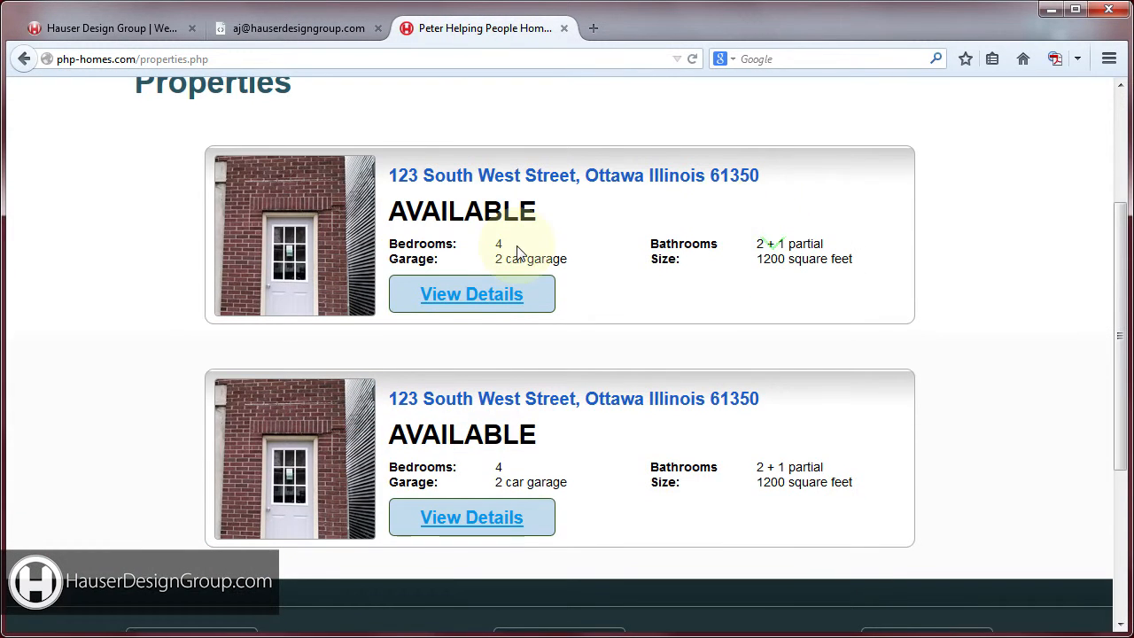
# - Return to the CMS editor and move the first property listing down one place
pyautogui.click(317, 34)
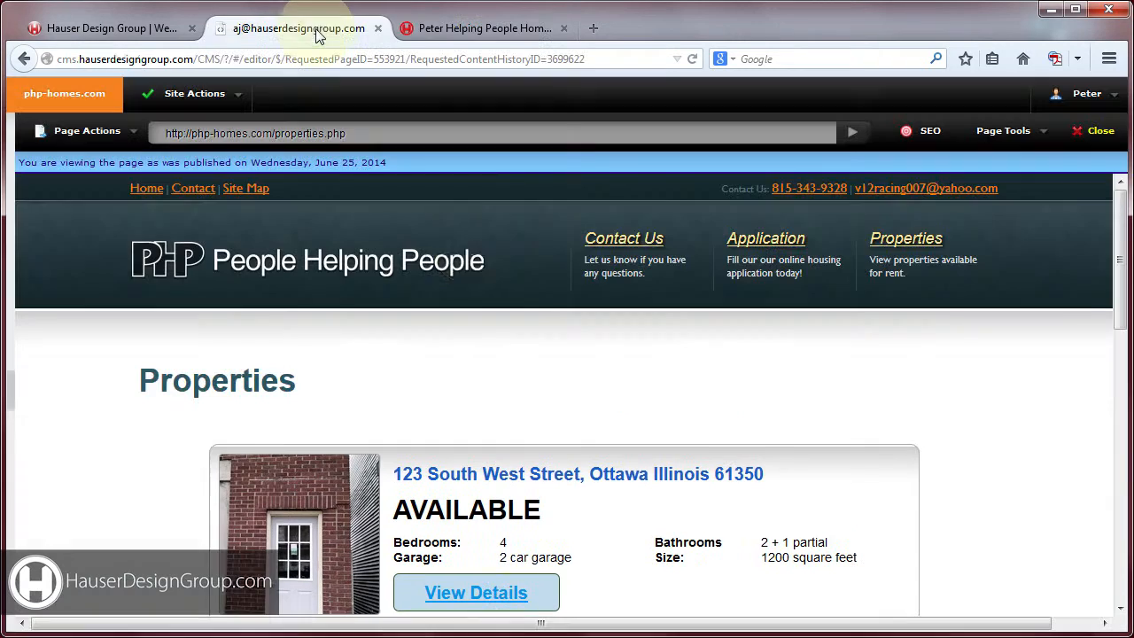
pyautogui.scroll(-3, 763, 335)
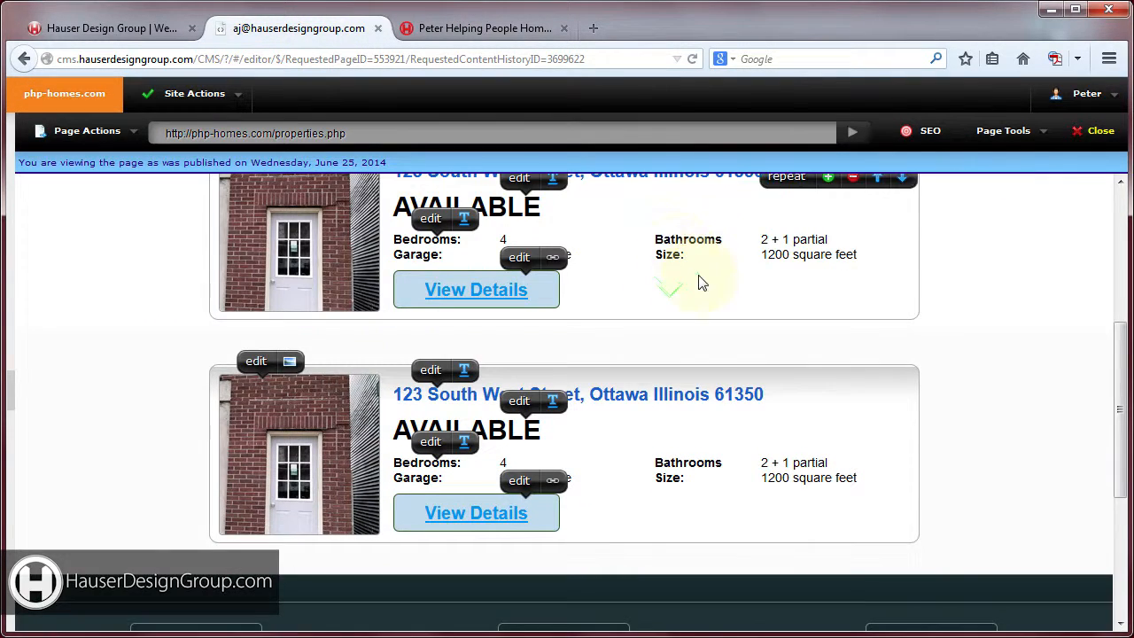
pyautogui.scroll(1, 679, 276)
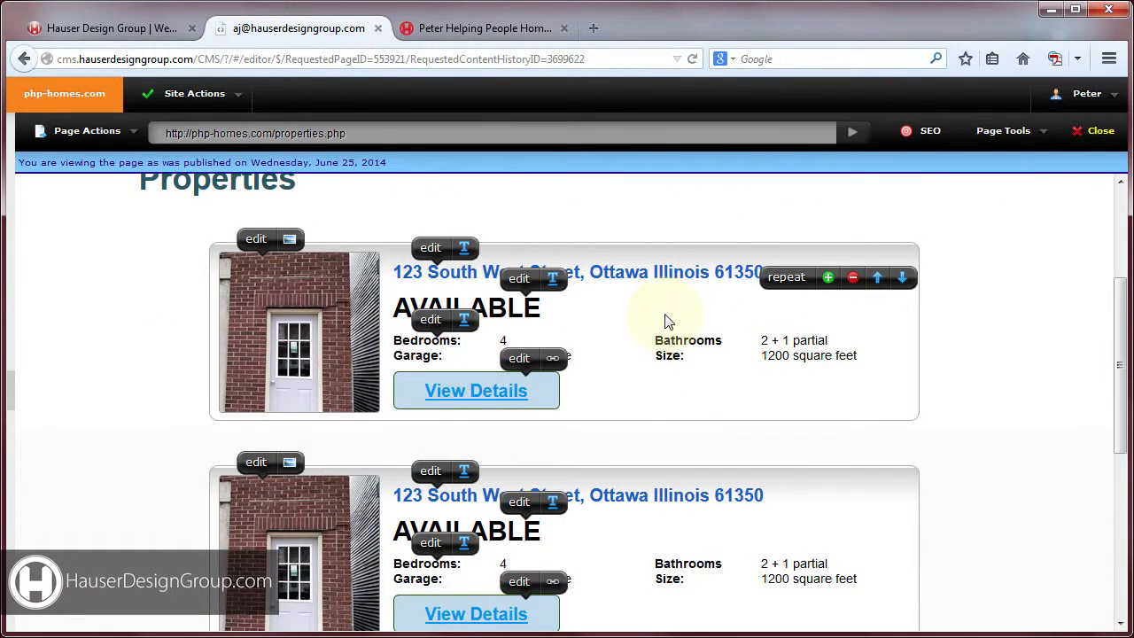
pyautogui.scroll(-2, 665, 322)
pyautogui.scroll(2, 665, 322)
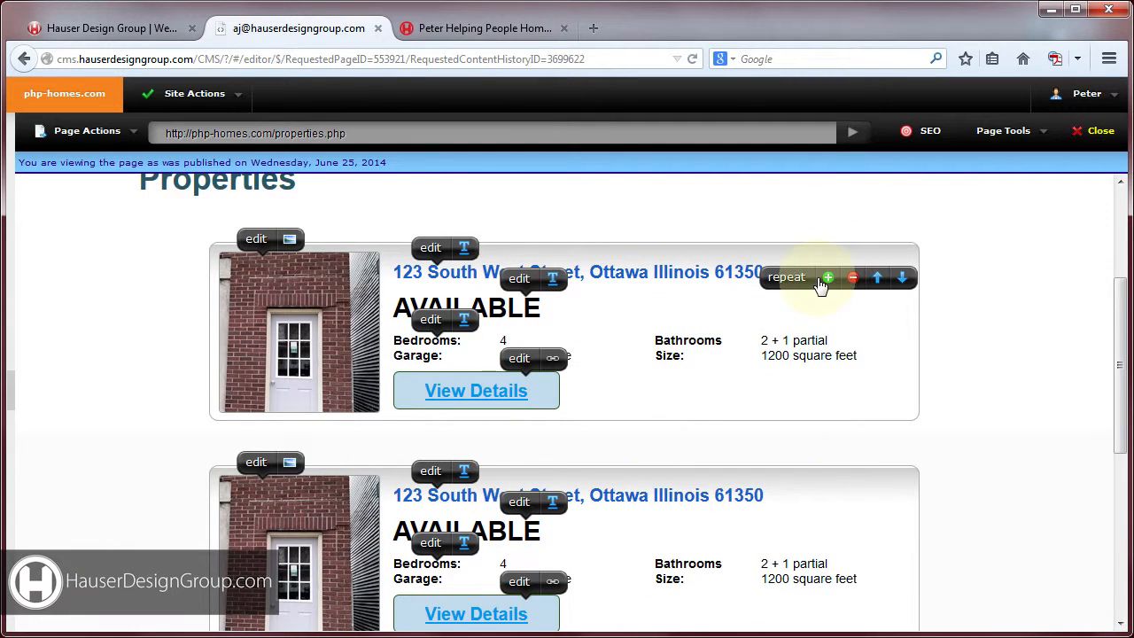
pyautogui.click(902, 282)
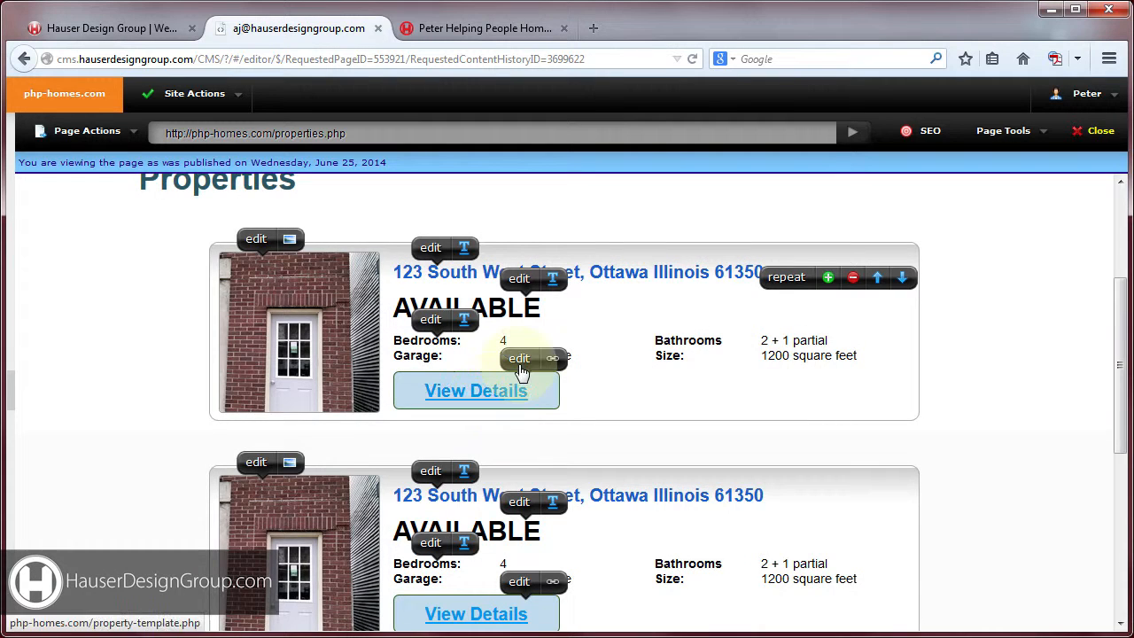
# - View the link text and URL of the first listing's View Details link without changing them
pyautogui.click(523, 361)
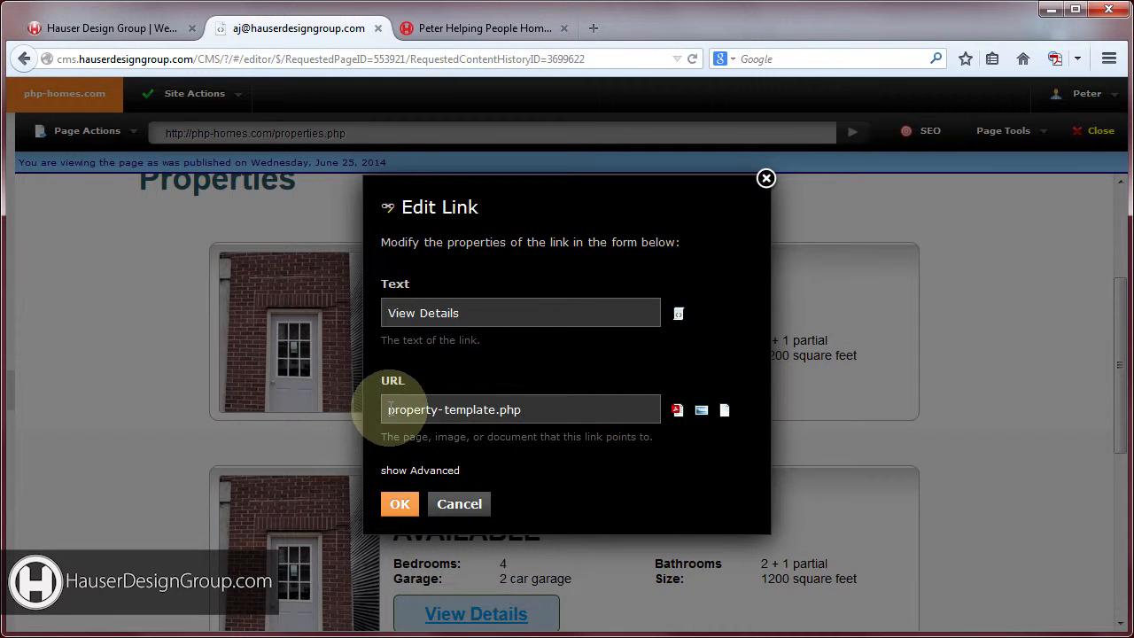
pyautogui.click(459, 503)
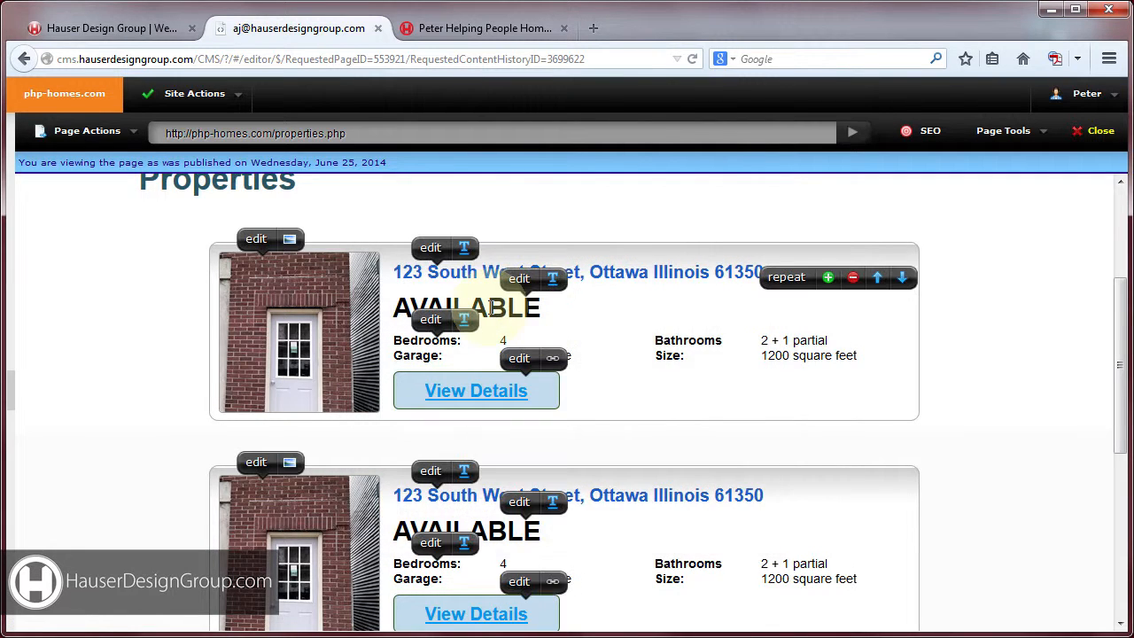
# - Upload SAMPLE-IMAGE-UPLOAD.jpg from the Desktop as the new image for the first property listing
pyautogui.scroll(2, 266, 277)
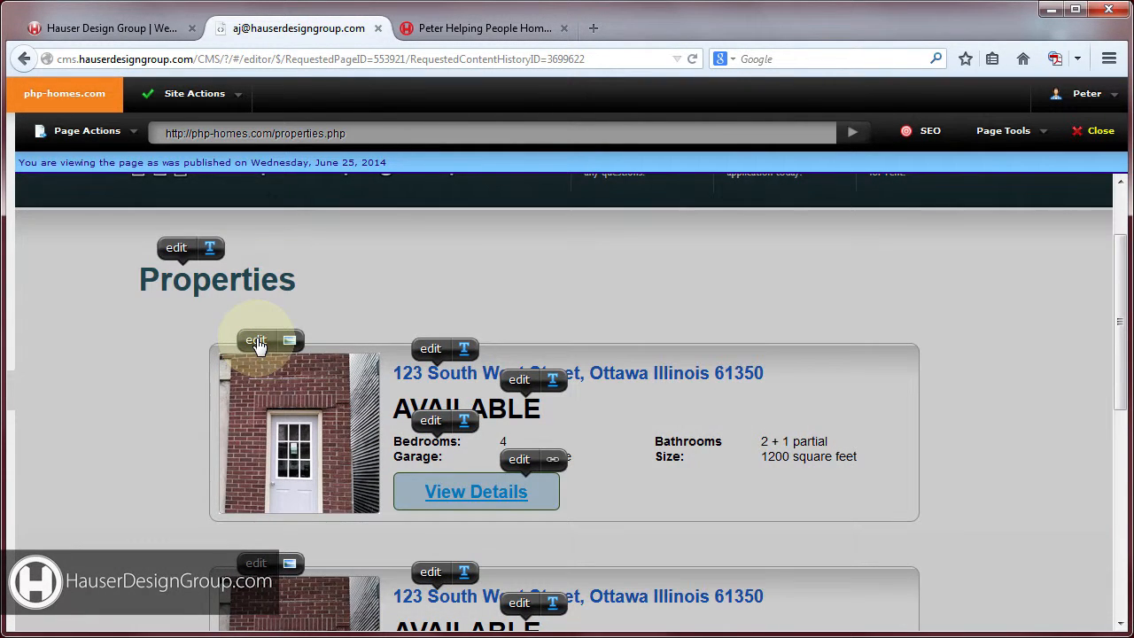
pyautogui.click(257, 344)
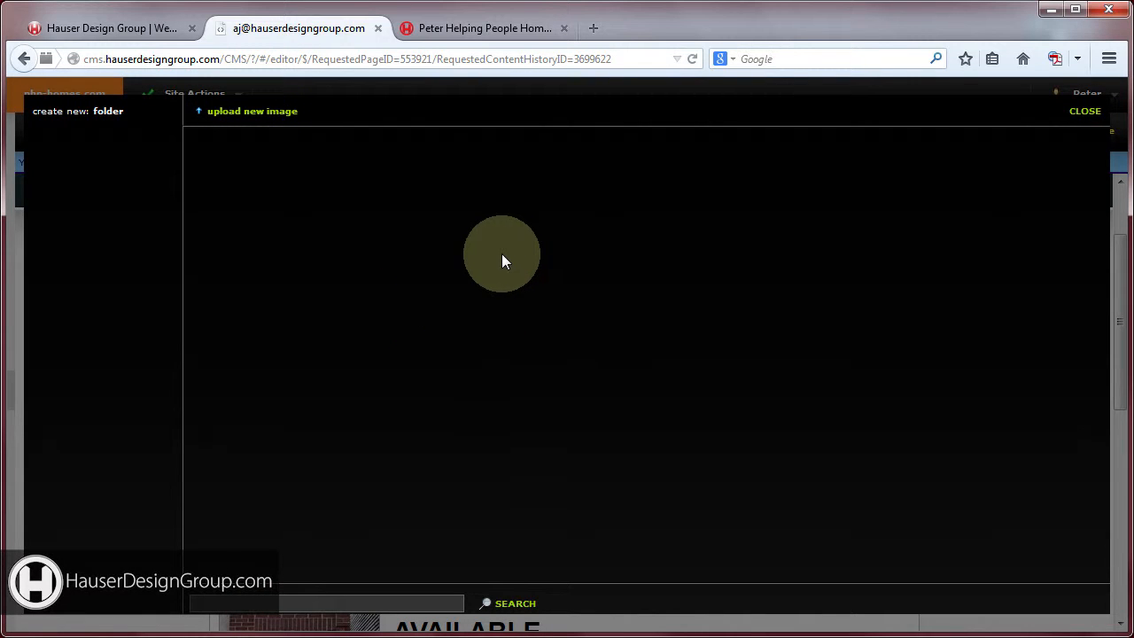
pyautogui.click(254, 112)
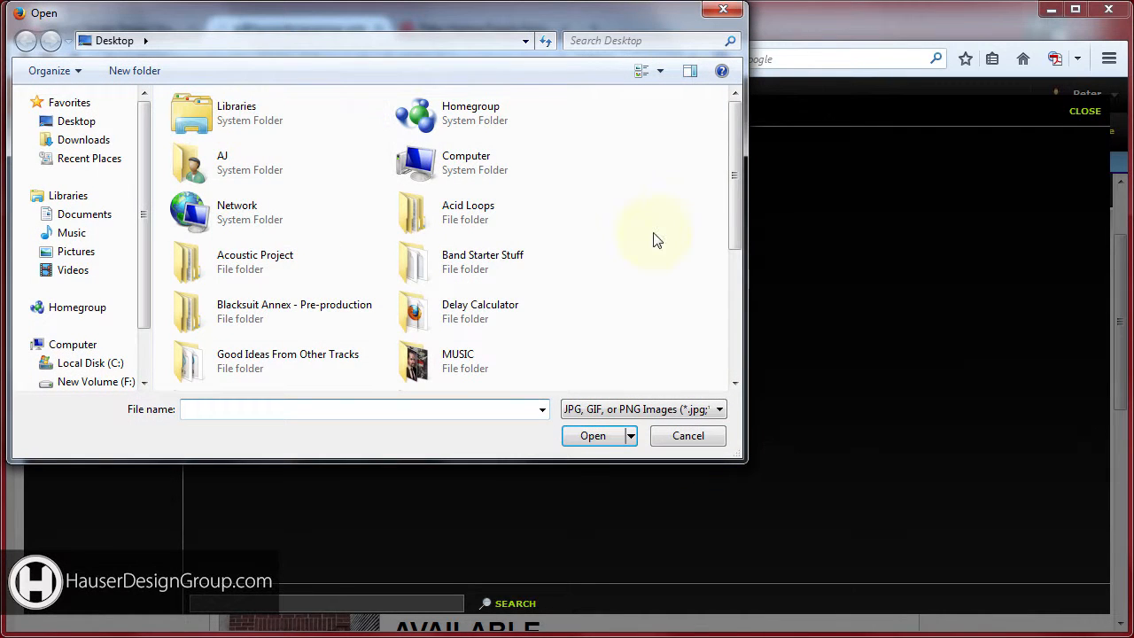
pyautogui.moveTo(739, 207); pyautogui.dragTo(741, 337)
pyautogui.click(328, 359)
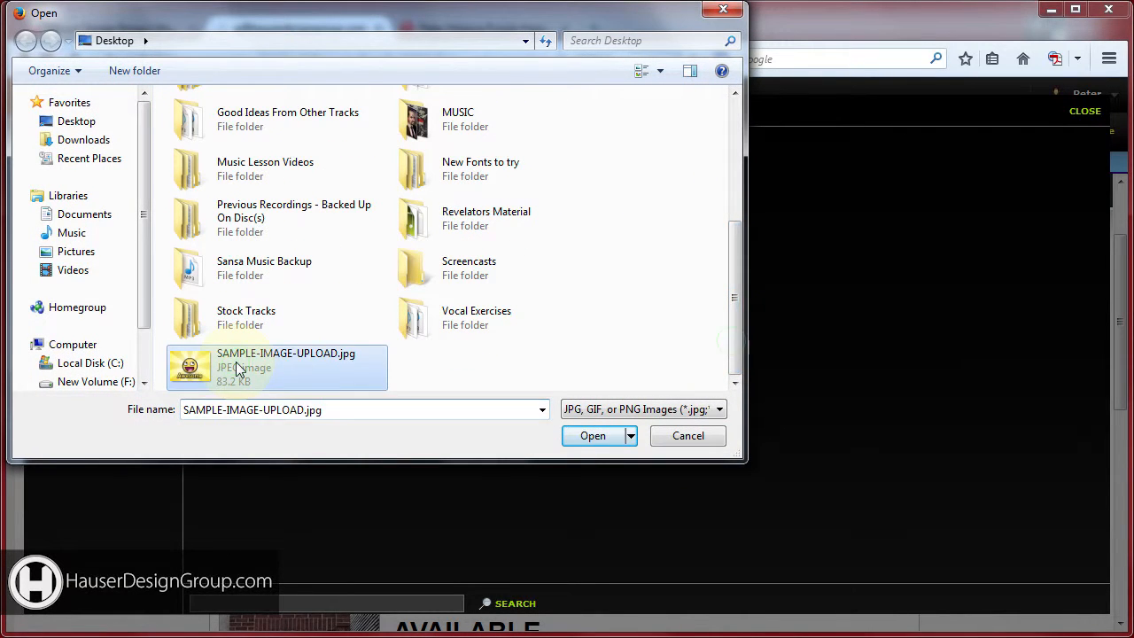
pyautogui.click(594, 435)
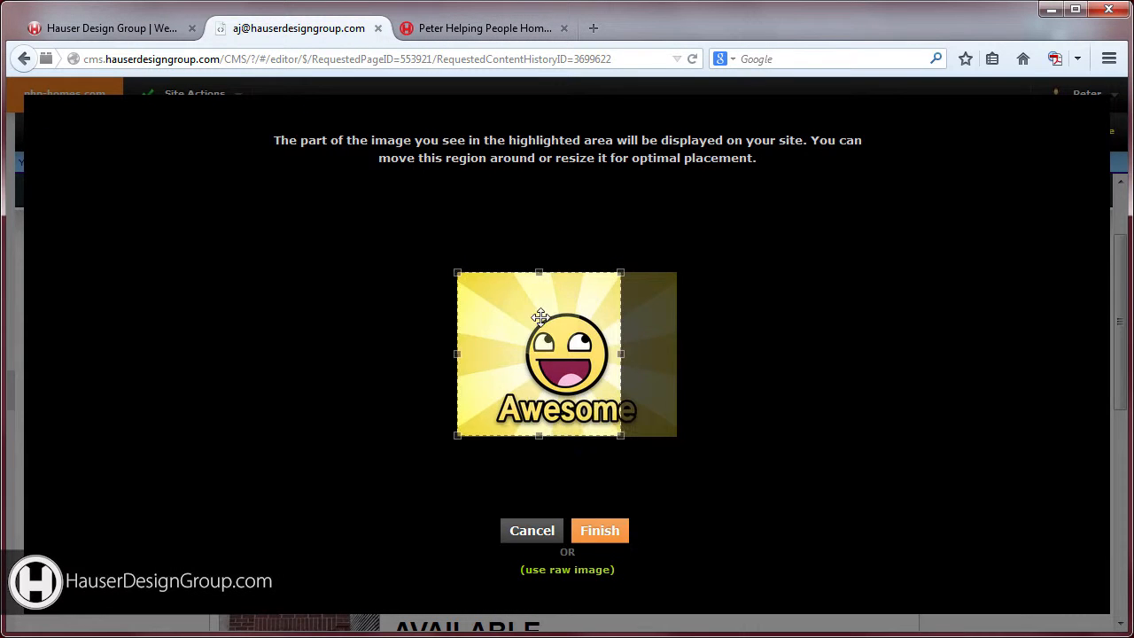
# - Centre the crop region on the smiley face and Awesome text, and apply the image to the first listing
pyautogui.moveTo(561, 338); pyautogui.dragTo(549, 338)
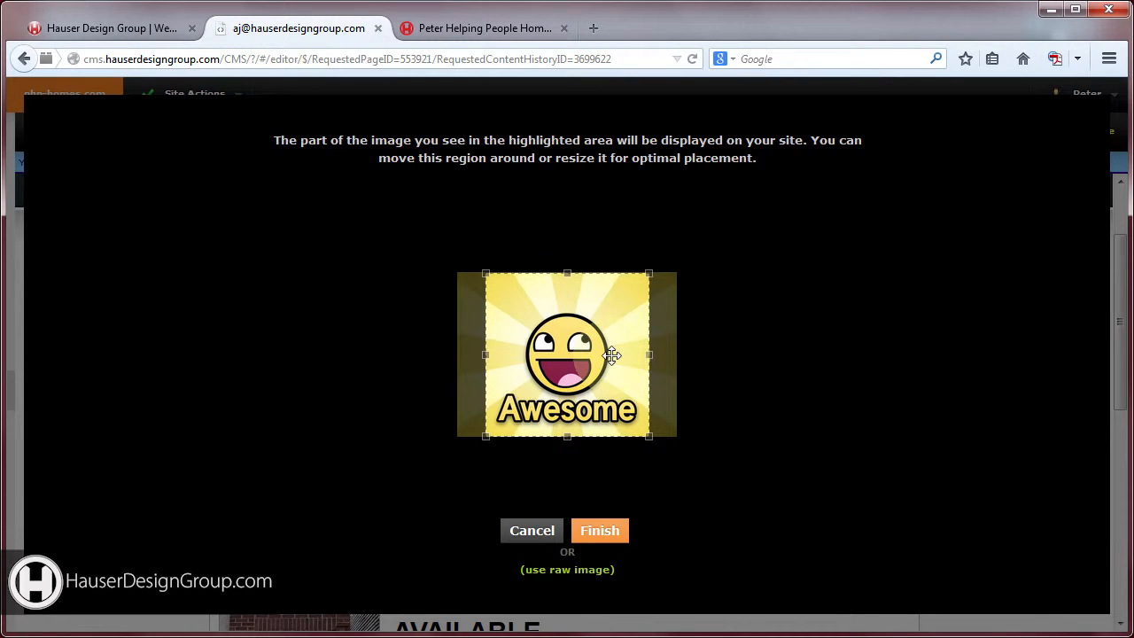
pyautogui.click(599, 533)
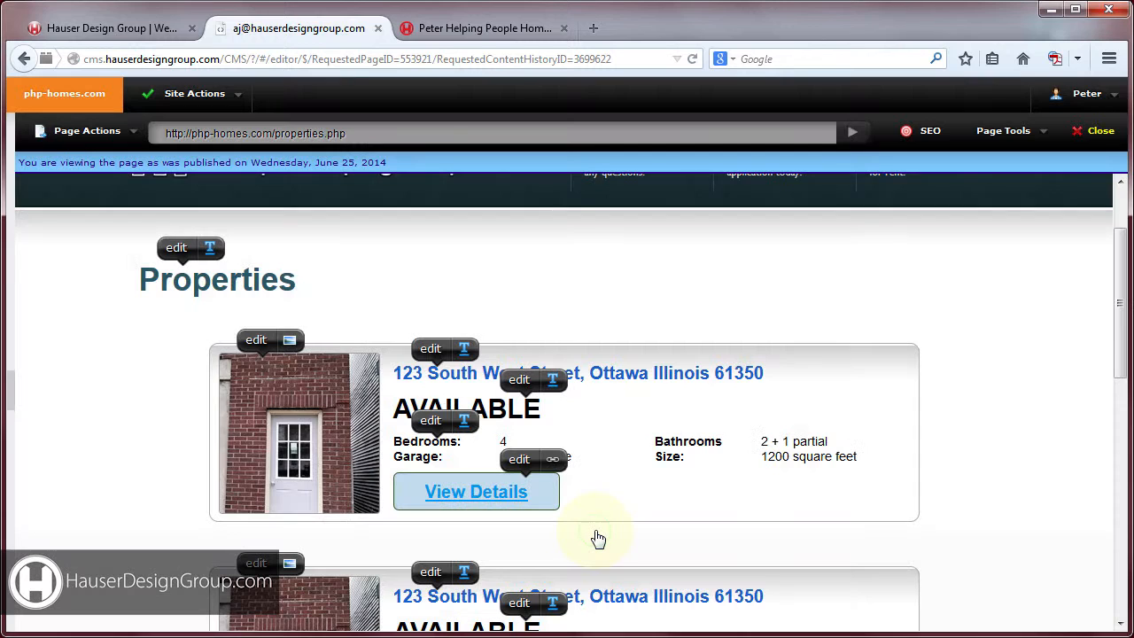
pyautogui.scroll(-2, 304, 388)
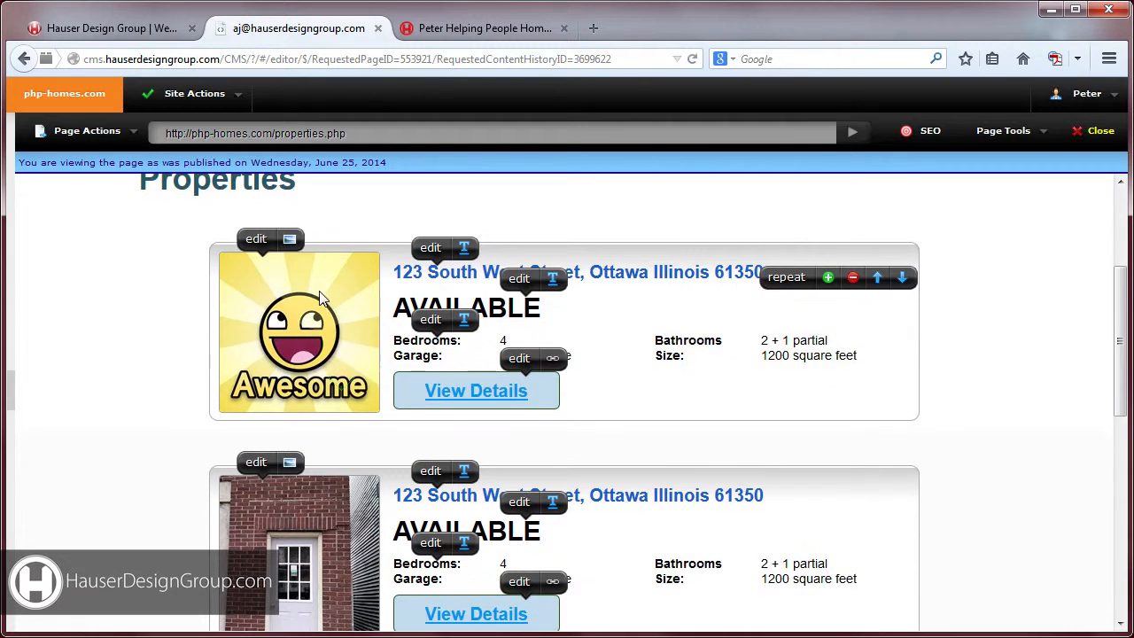
pyautogui.scroll(2, 350, 359)
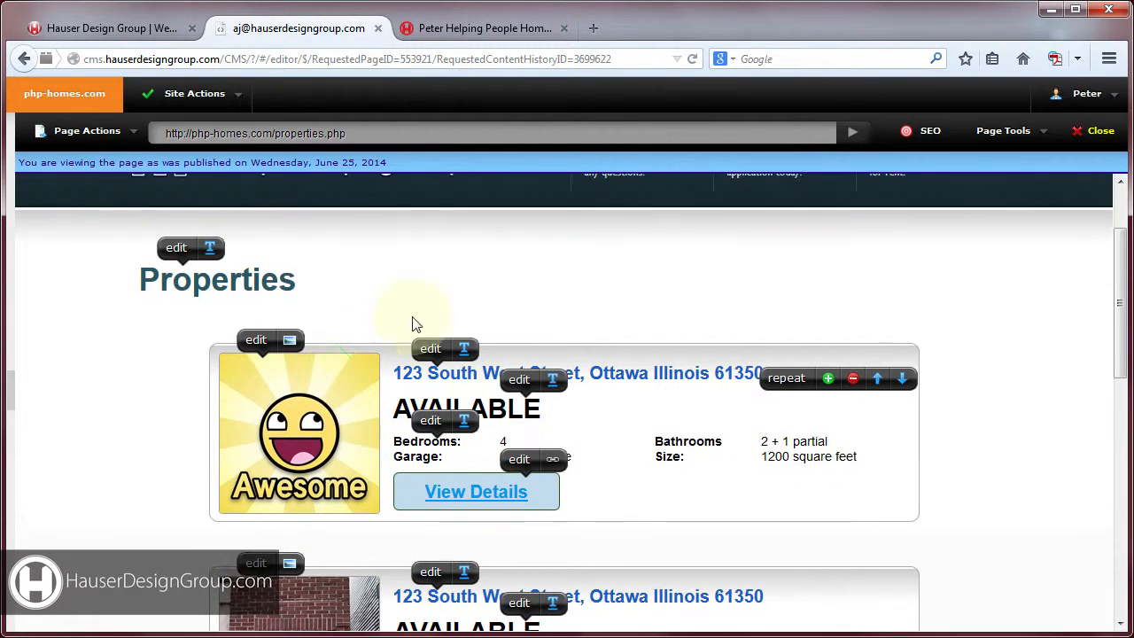
# - Publish the Properties page and reload the live Properties page to check the first listing's image
pyautogui.click(82, 138)
pyautogui.click(58, 166)
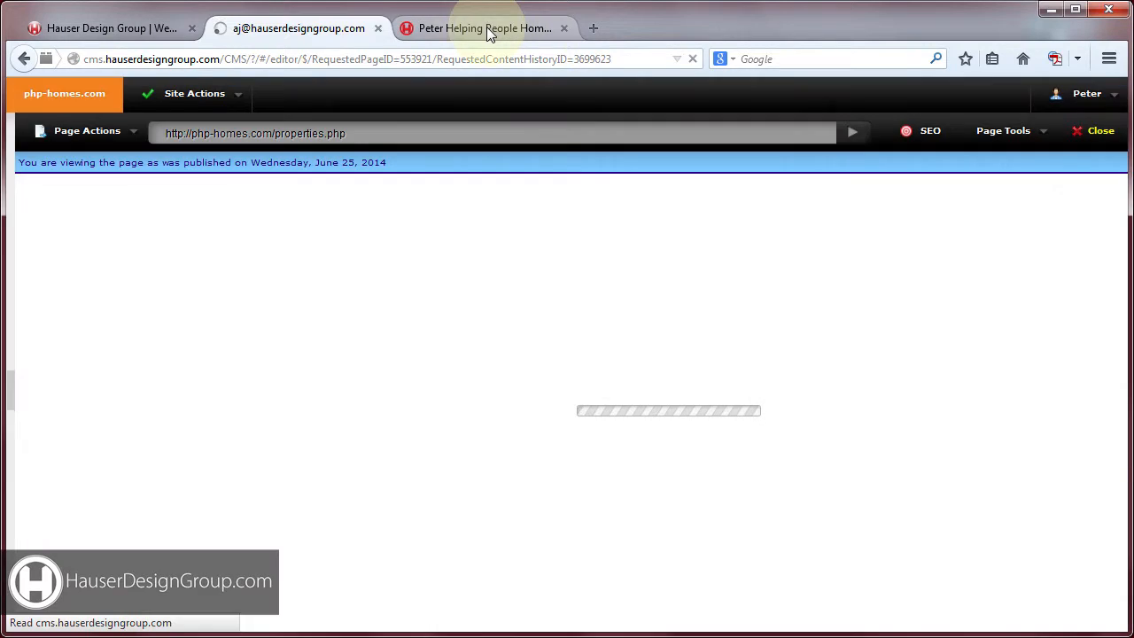
pyautogui.click(486, 28)
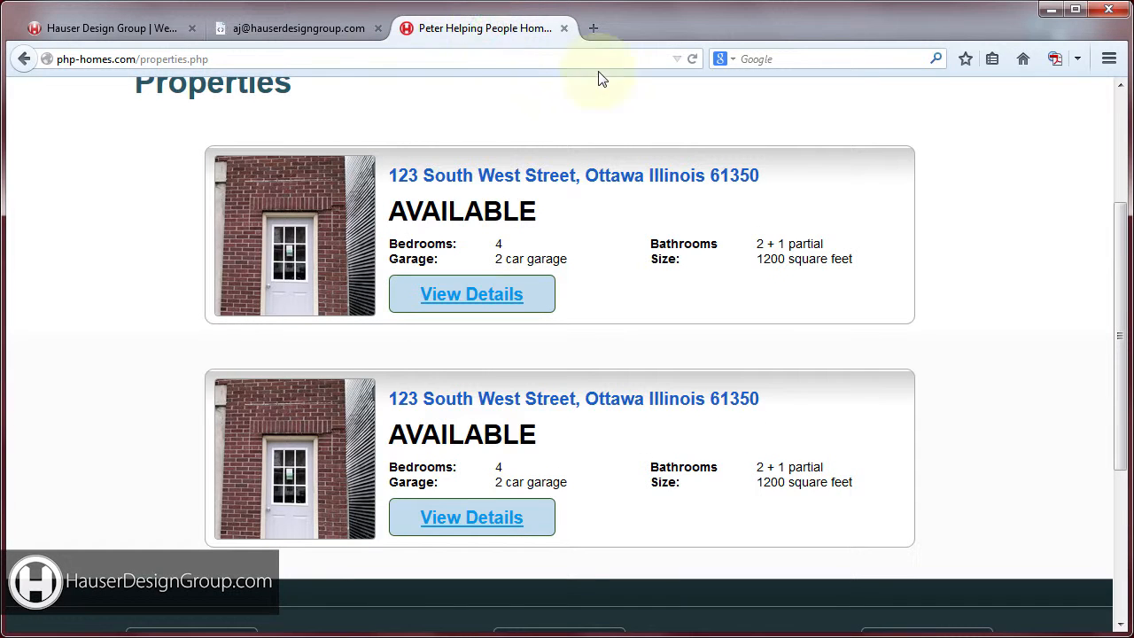
pyautogui.click(693, 59)
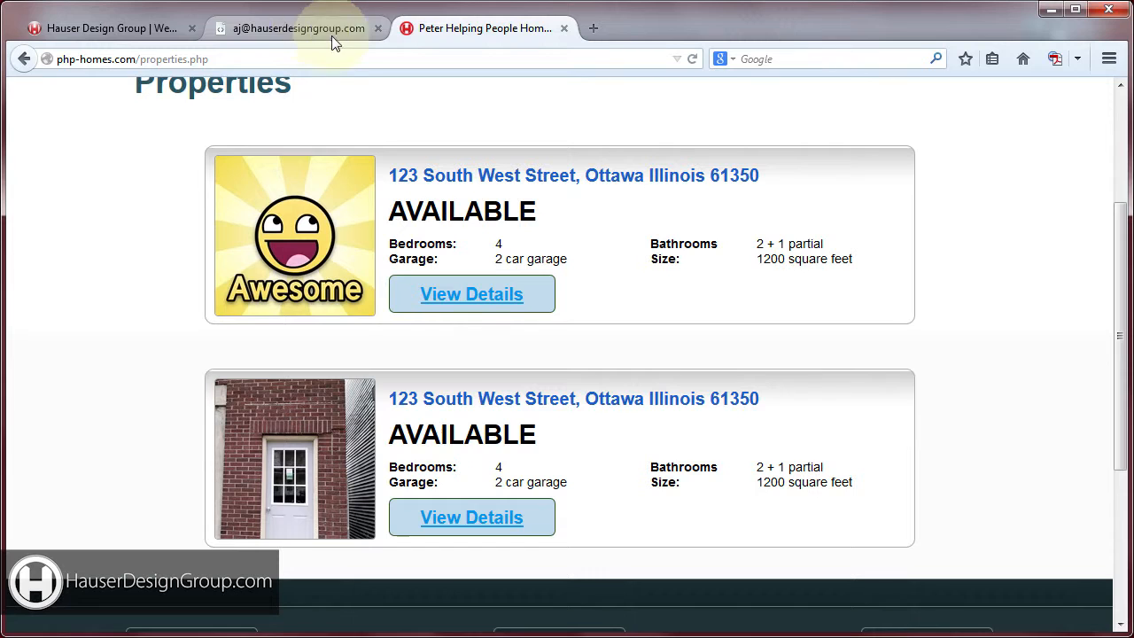
# - Open the first listing's details page on the live site and look through its heading, status, description, video and picture sections
pyautogui.click(479, 294)
pyautogui.scroll(-5, 737, 293)
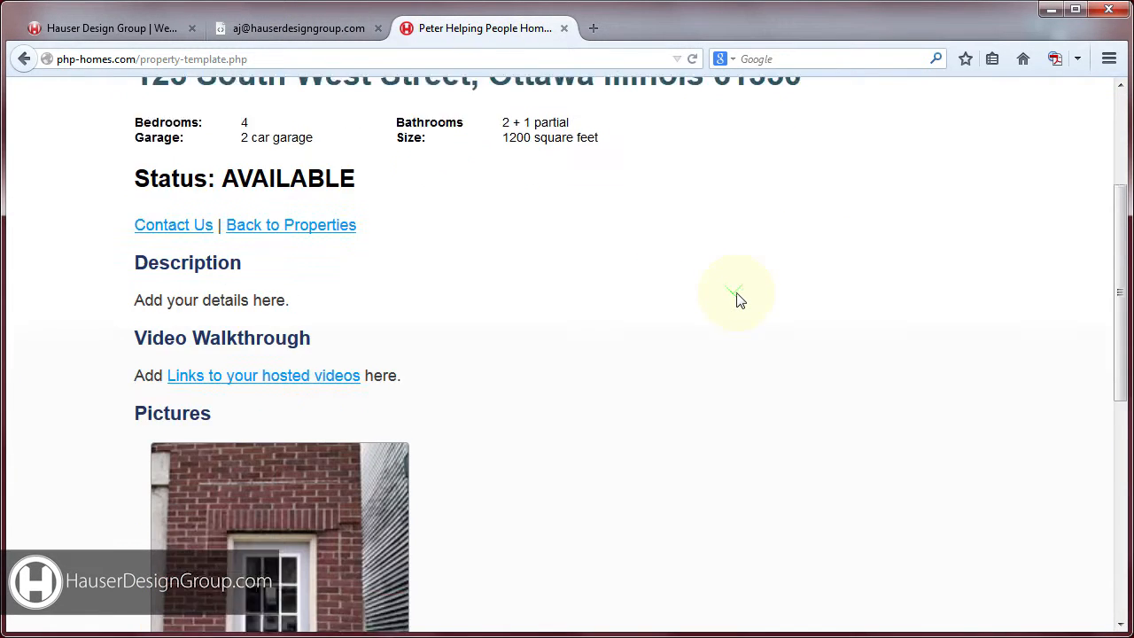
pyautogui.scroll(5, 737, 297)
pyautogui.scroll(-2, 338, 249)
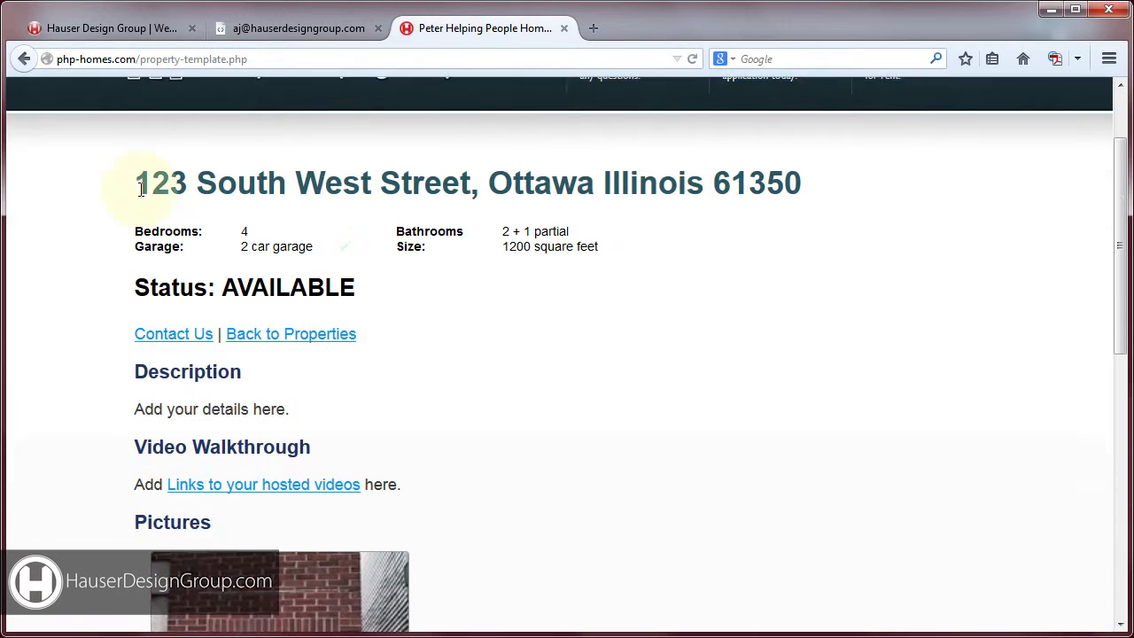
pyautogui.scroll(-4, 486, 220)
pyautogui.scroll(5, 493, 222)
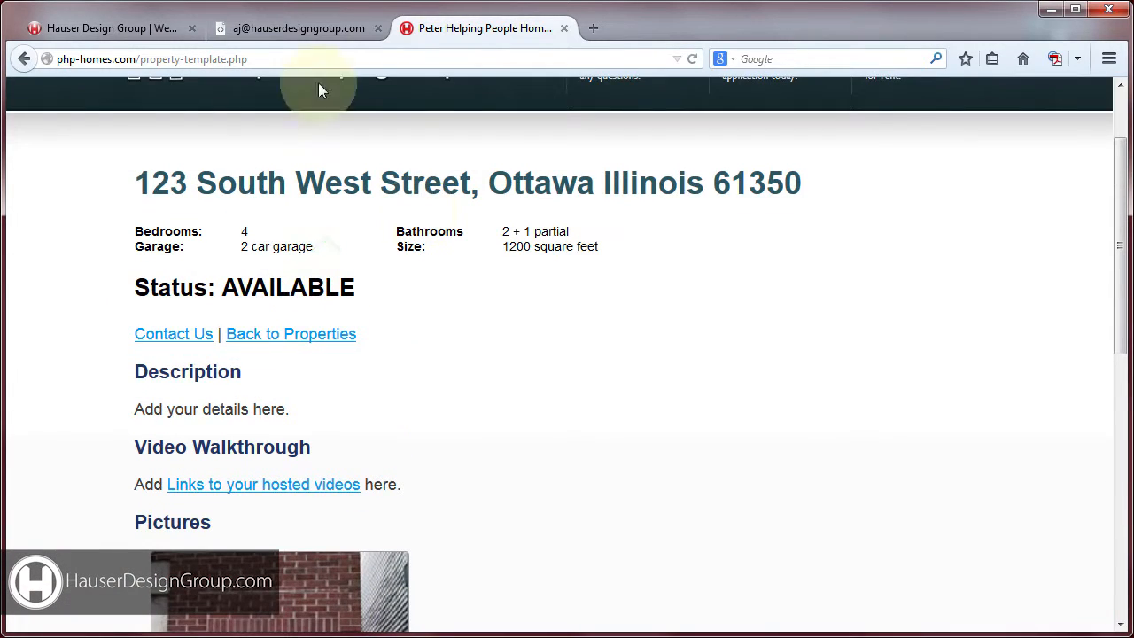
# - Return to the CMS, close the page editor and open the Site Pages list for php-homes.com
pyautogui.click(312, 32)
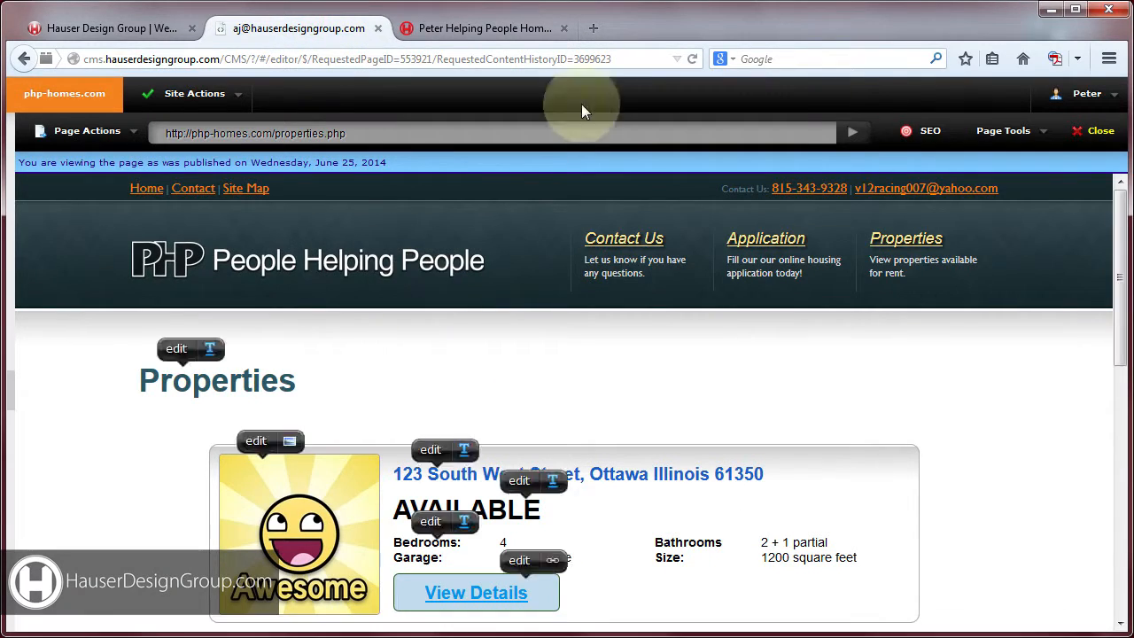
pyautogui.click(1102, 142)
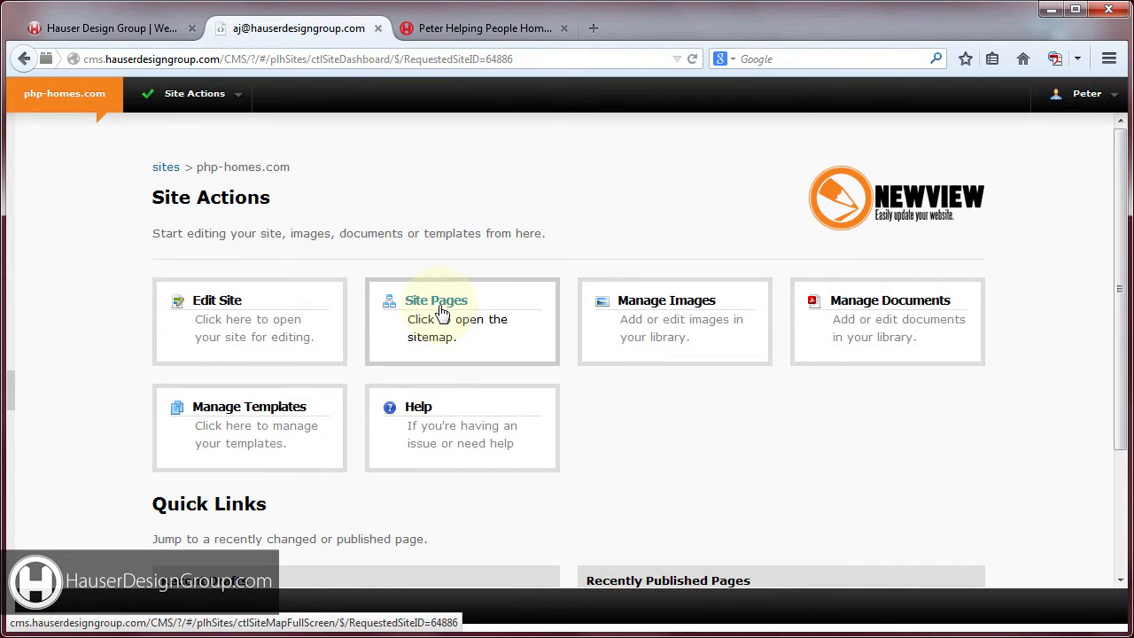
pyautogui.click(439, 314)
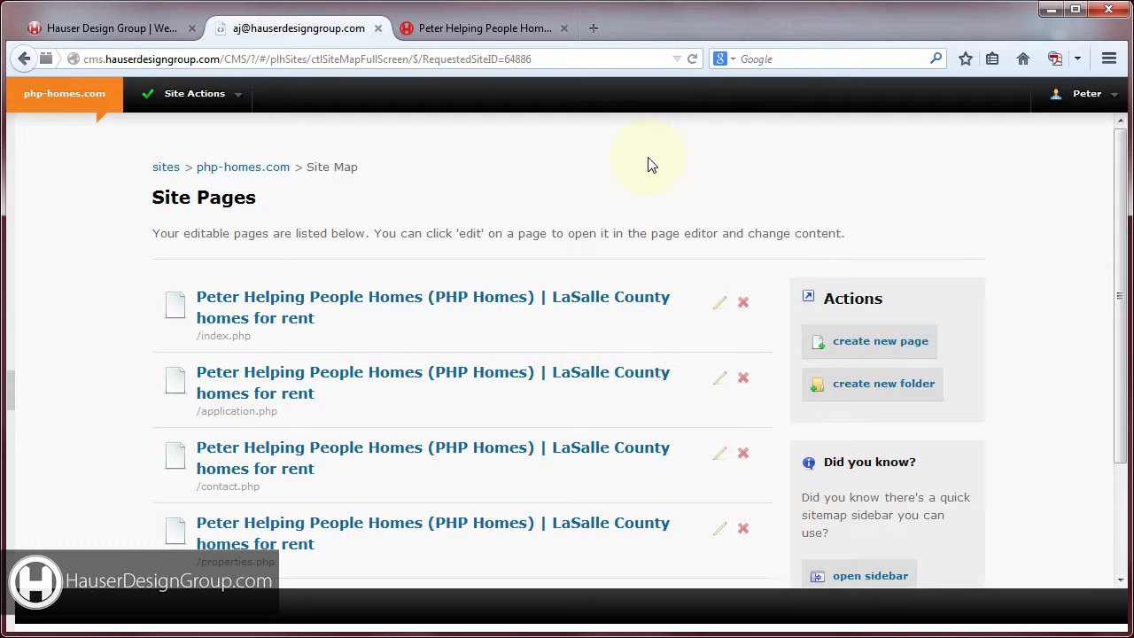
pyautogui.scroll(-1, 740, 183)
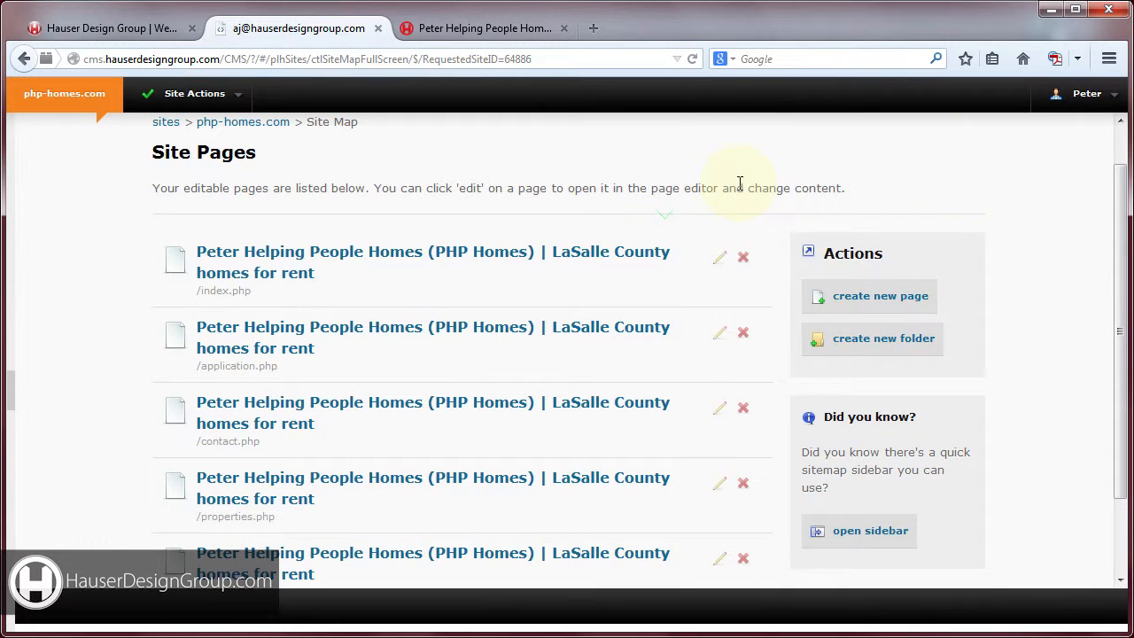
# - Create a page named property1.php from the New Listing Page template, copying its file name to the clipboard before creating it
pyautogui.click(884, 298)
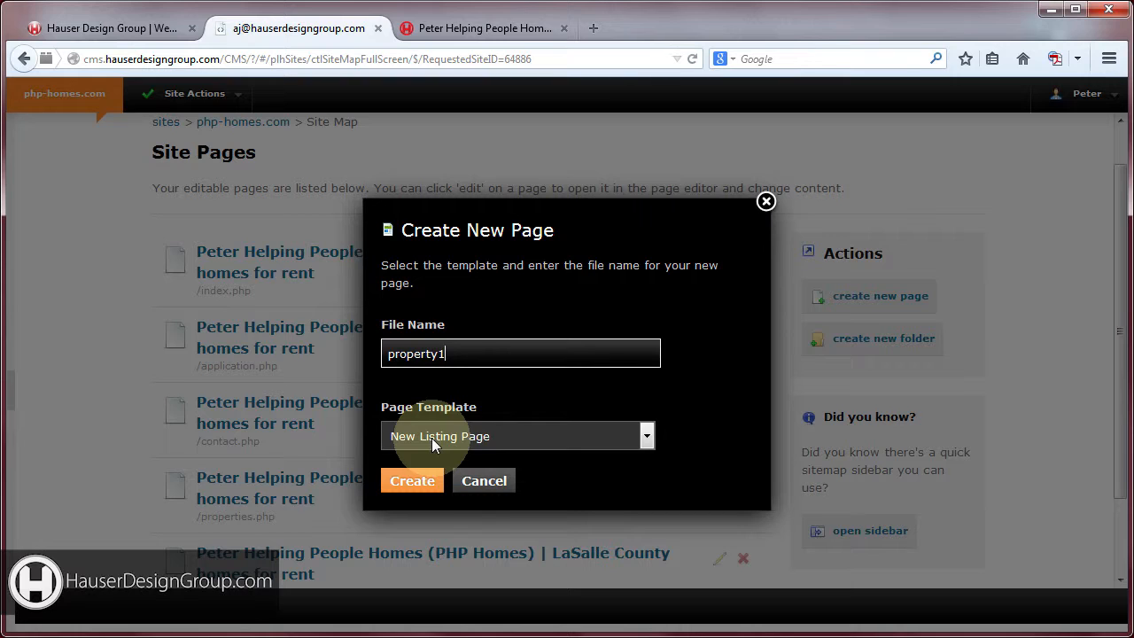
pyautogui.click(412, 480)
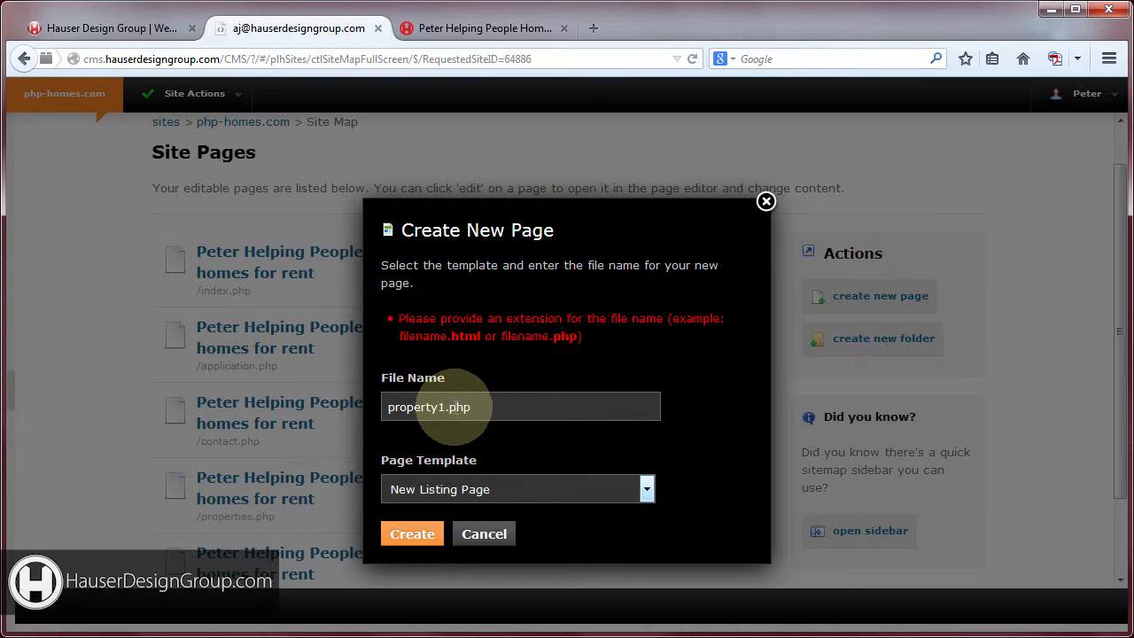
pyautogui.moveTo(470, 407); pyautogui.dragTo(329, 405)
pyautogui.rightClick(437, 407)
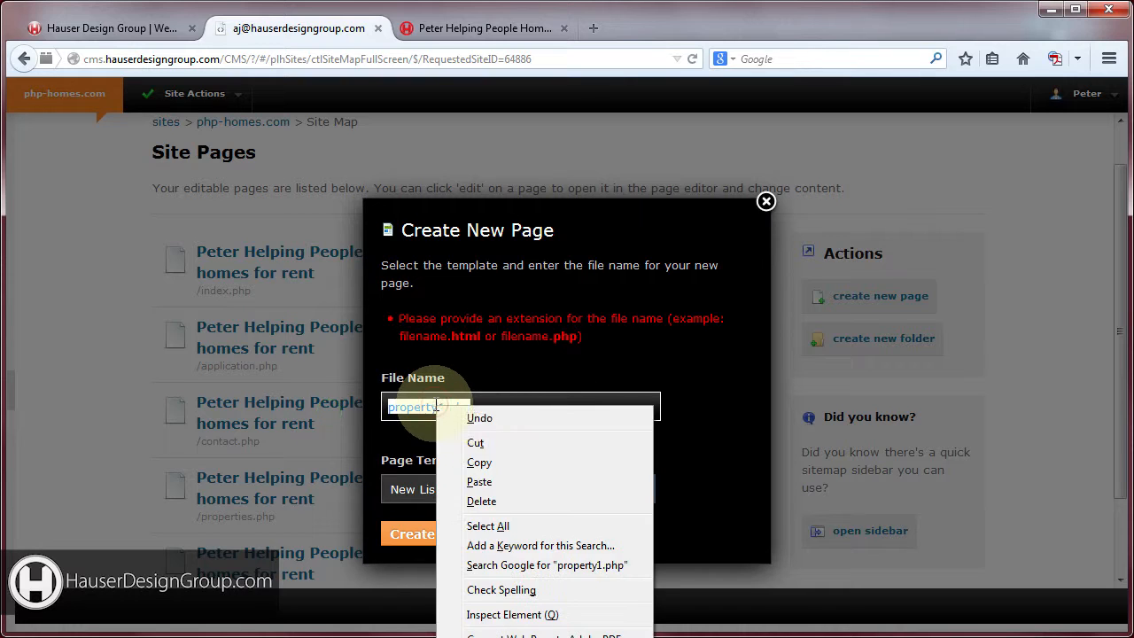
pyautogui.click(479, 463)
pyautogui.click(413, 535)
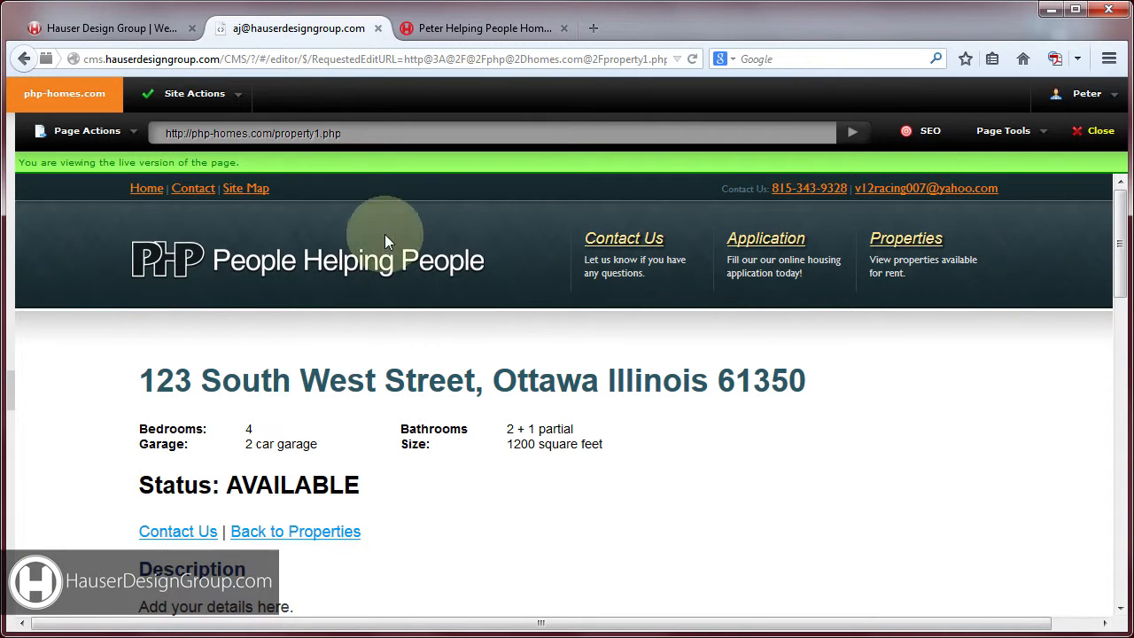
# - Replace the address heading of property1.php with "NEW PAGE!!"
pyautogui.scroll(-1, 490, 286)
pyautogui.click(216, 253)
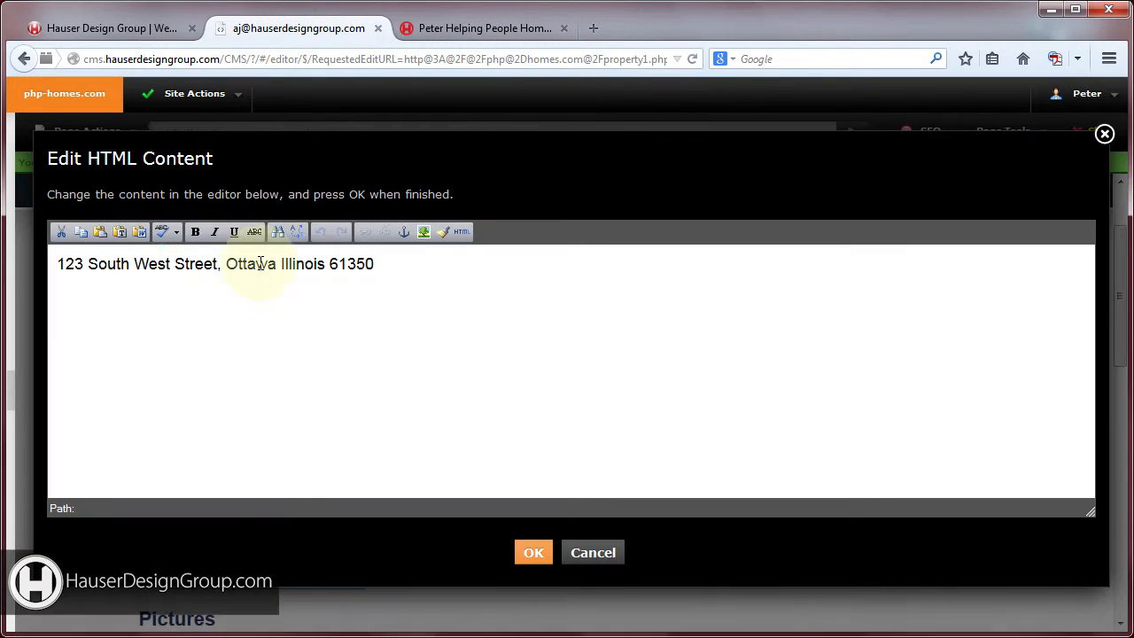
pyautogui.hotkey('ctrl', 'a')
pyautogui.write('NEW')
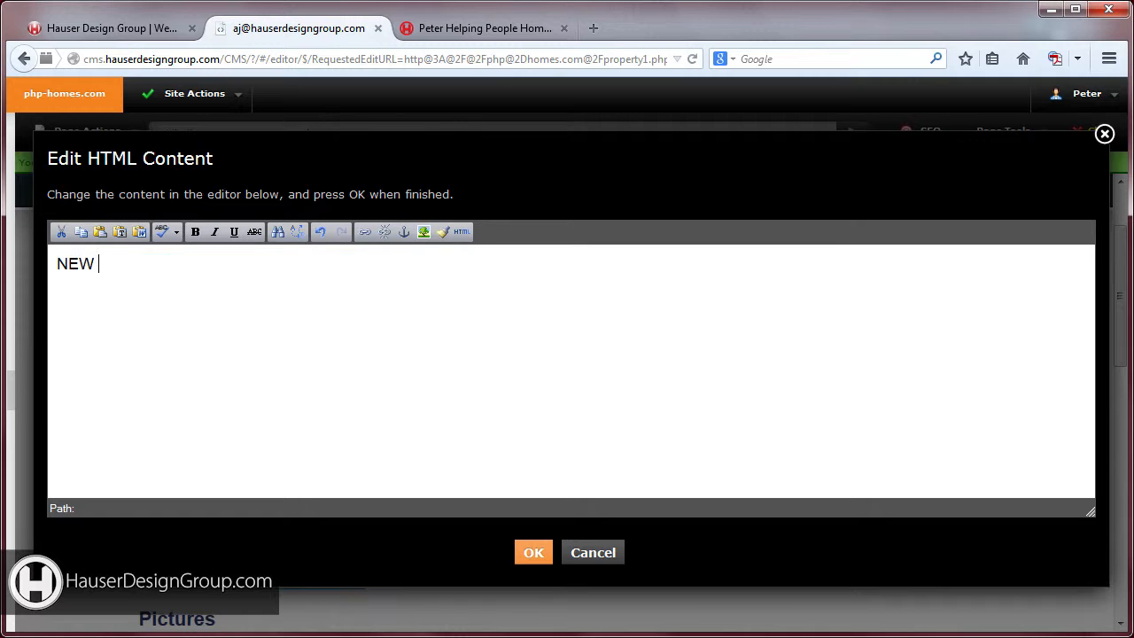
pyautogui.click(534, 553)
# - Examine the editable sections of property1.php, from the property details and status through description and video walkthrough to pictures
pyautogui.scroll(-4, 532, 342)
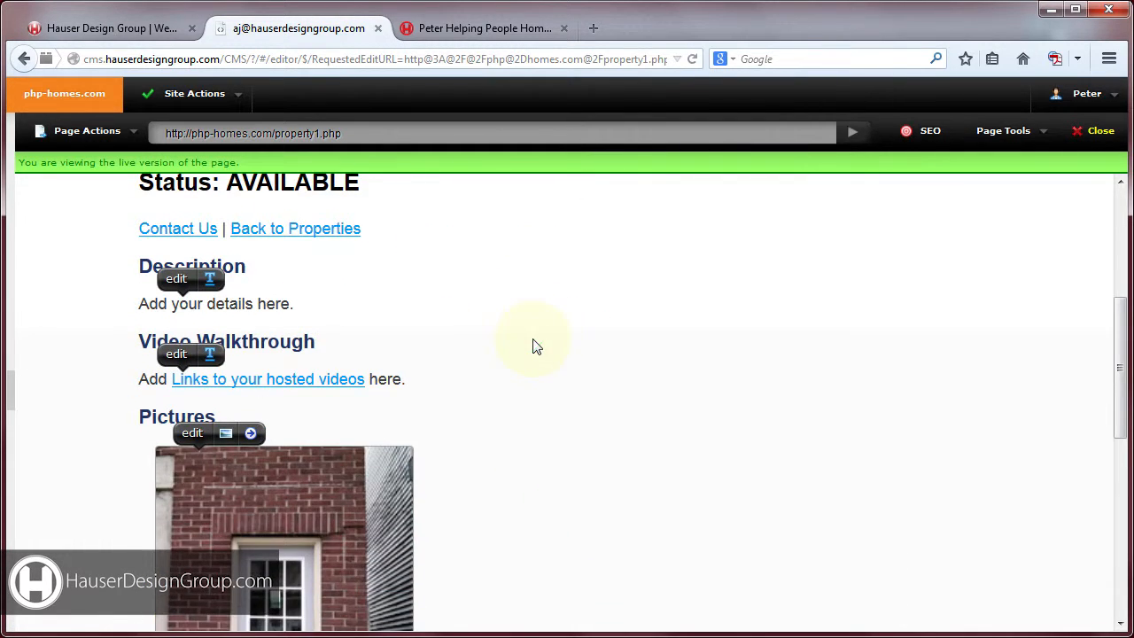
pyautogui.scroll(2, 533, 346)
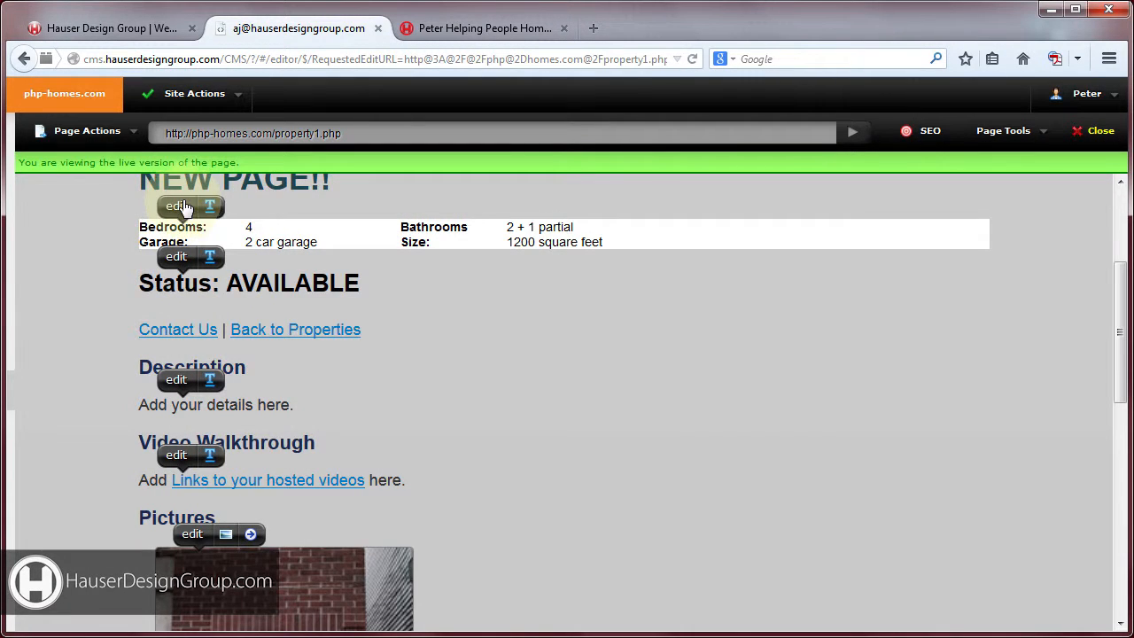
pyautogui.scroll(-1, 418, 293)
pyautogui.scroll(-4, 418, 292)
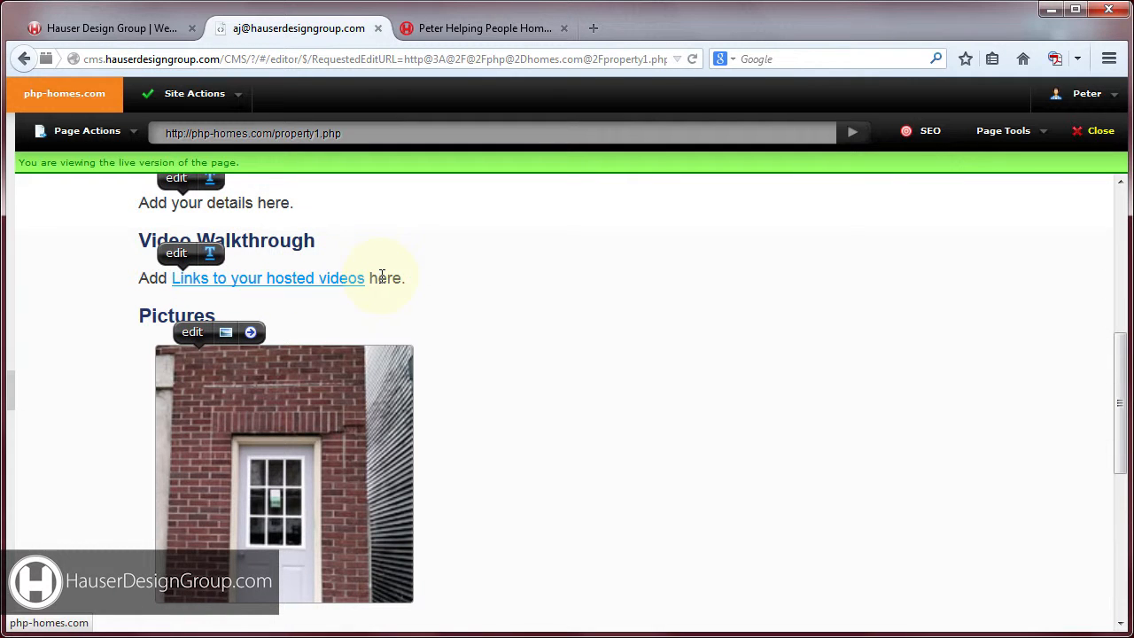
pyautogui.scroll(-1, 571, 310)
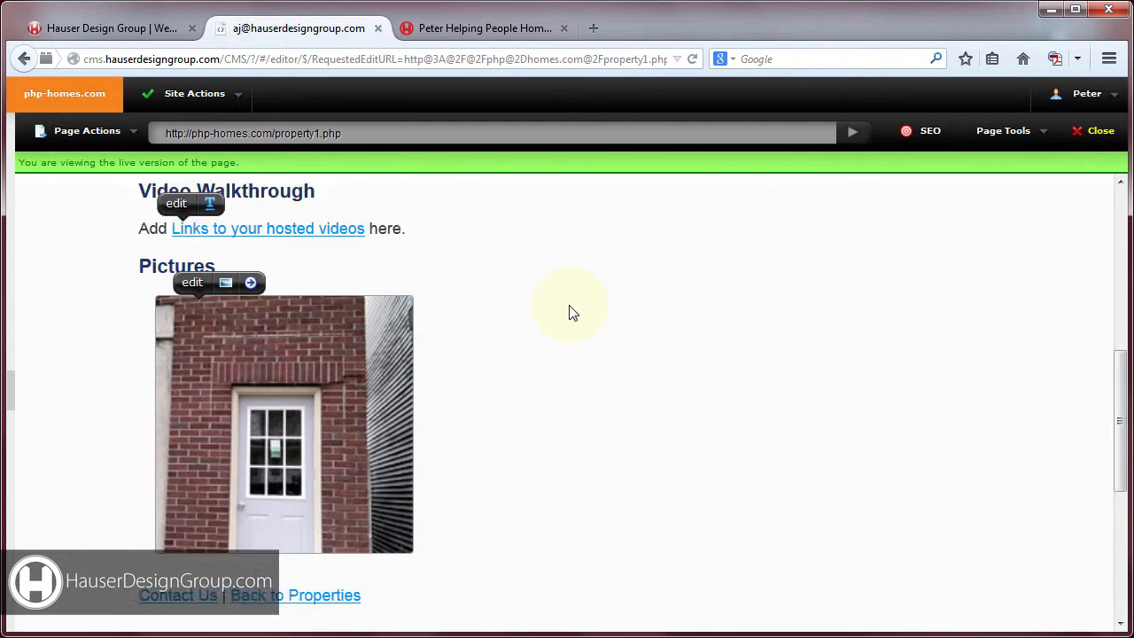
pyautogui.scroll(-1, 514, 292)
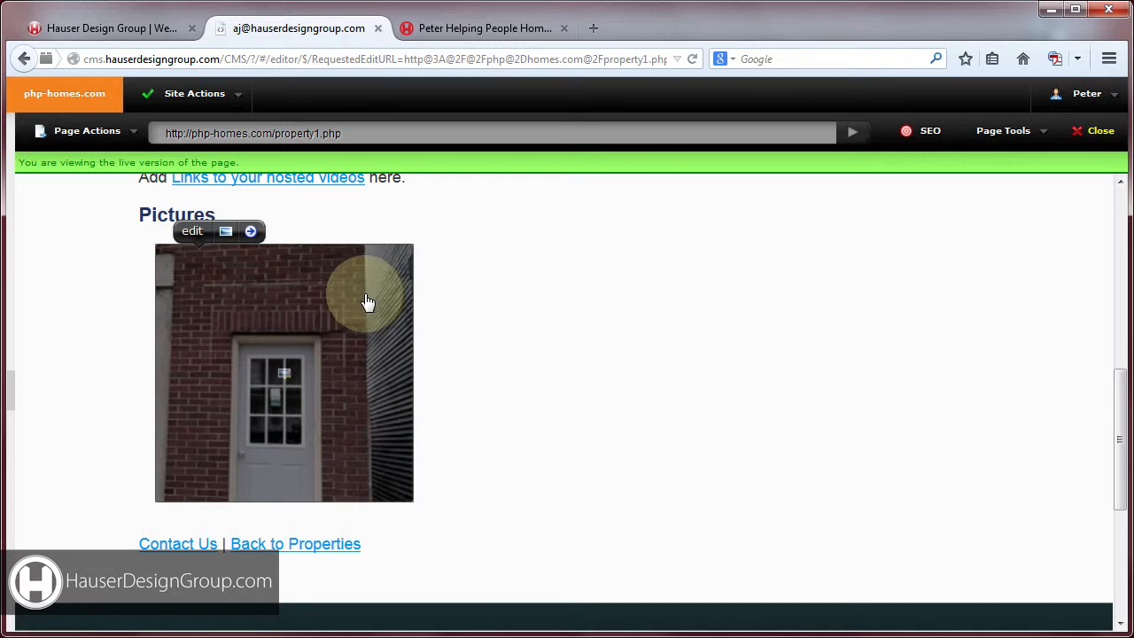
# - Duplicate the door picture in the Pictures section of property1.php
pyautogui.scroll(2, 417, 265)
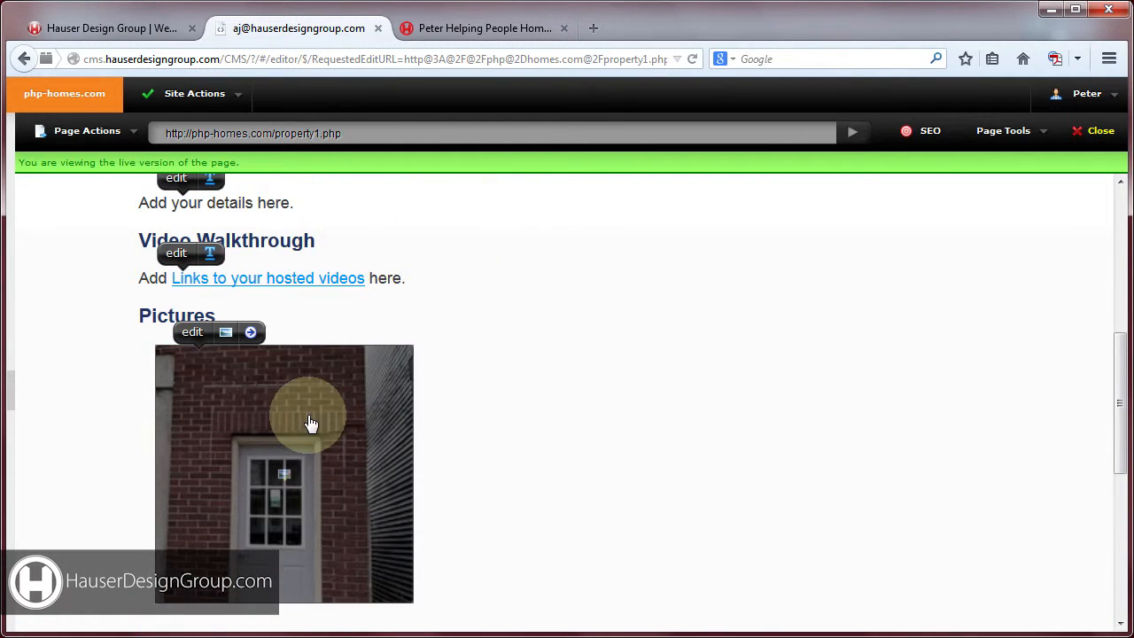
pyautogui.click(251, 334)
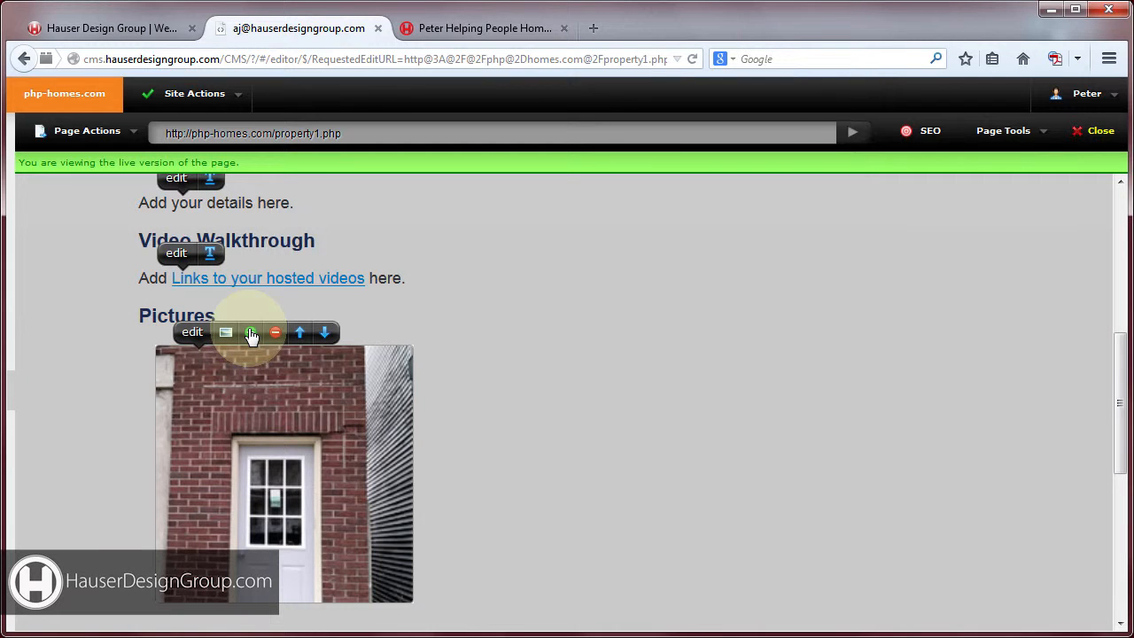
pyautogui.scroll(-2, 687, 274)
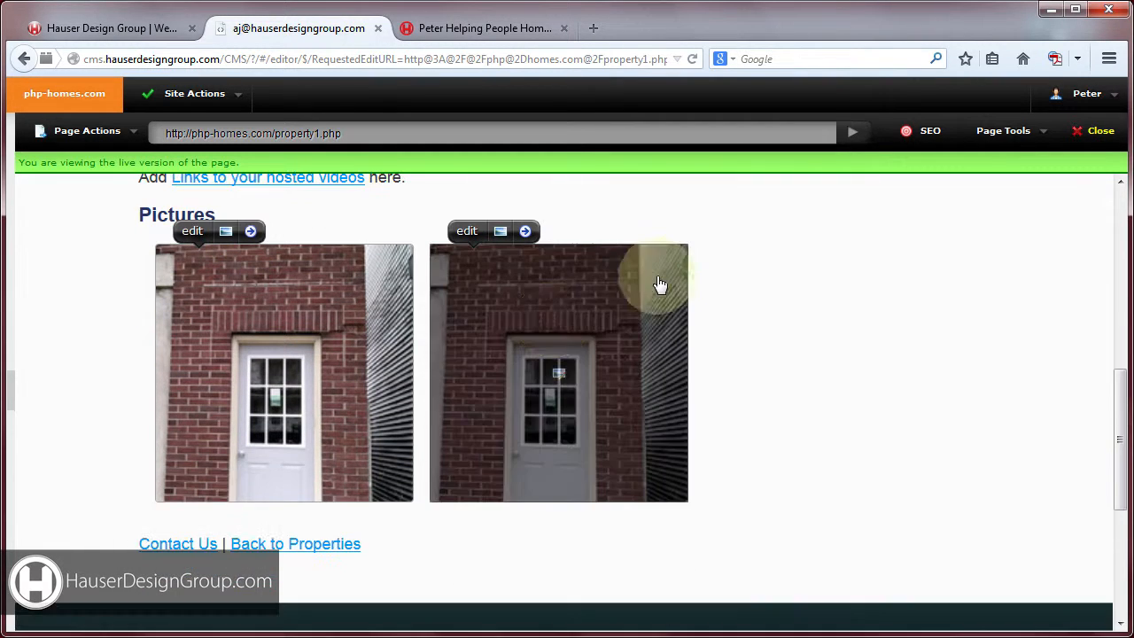
# - Replace the second picture on property1.php with sample-image-upload.jpg, shifting the crop region right to frame the smiley and its caption
pyautogui.click(551, 318)
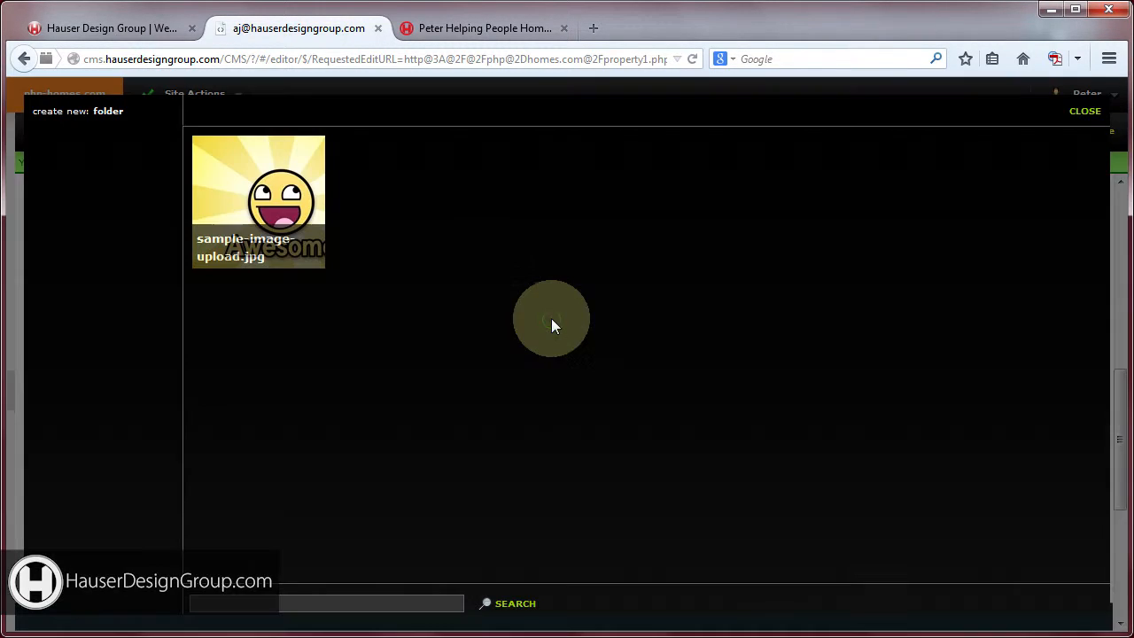
pyautogui.click(311, 254)
pyautogui.click(279, 183)
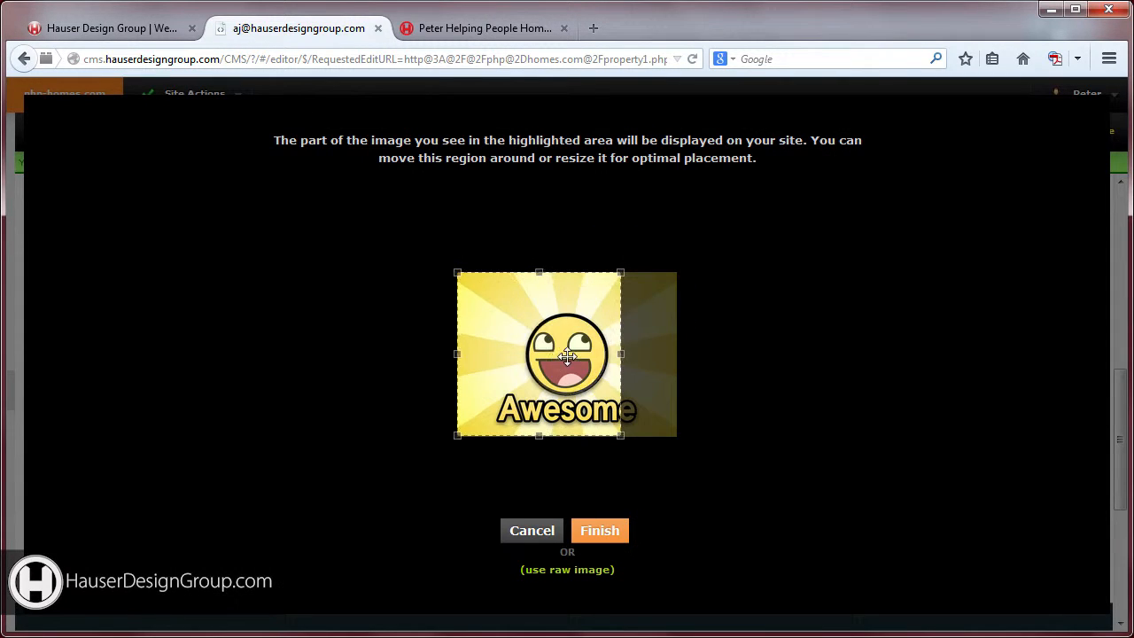
pyautogui.moveTo(567, 356); pyautogui.dragTo(590, 356)
pyautogui.click(601, 532)
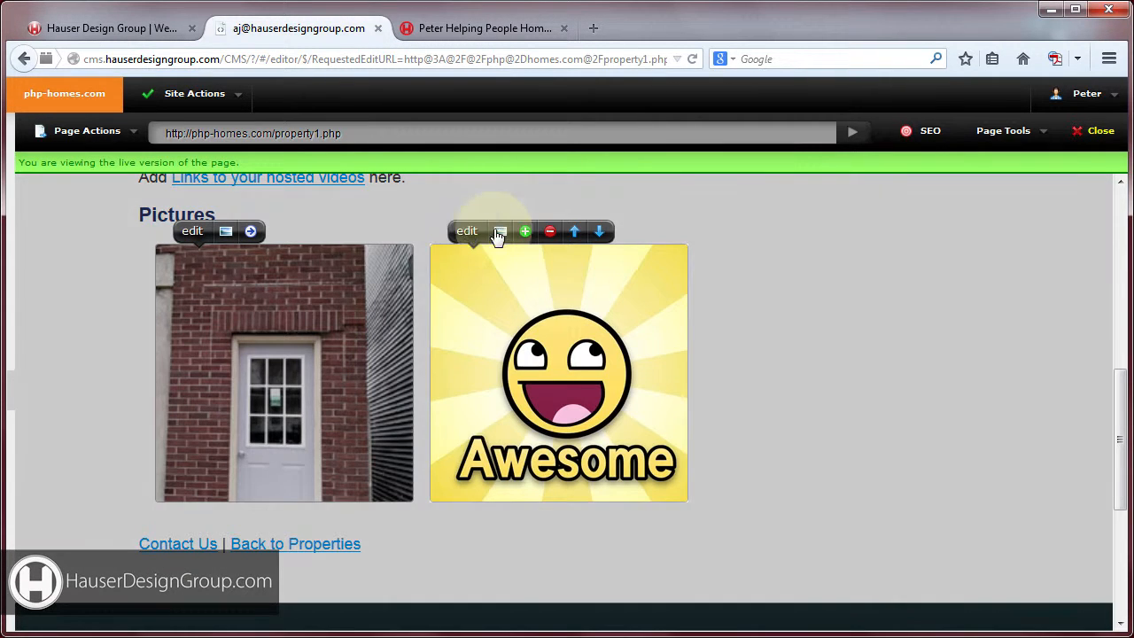
# - Duplicate the smiley picture in the Pictures section and move the original ahead of the door picture
pyautogui.click(526, 232)
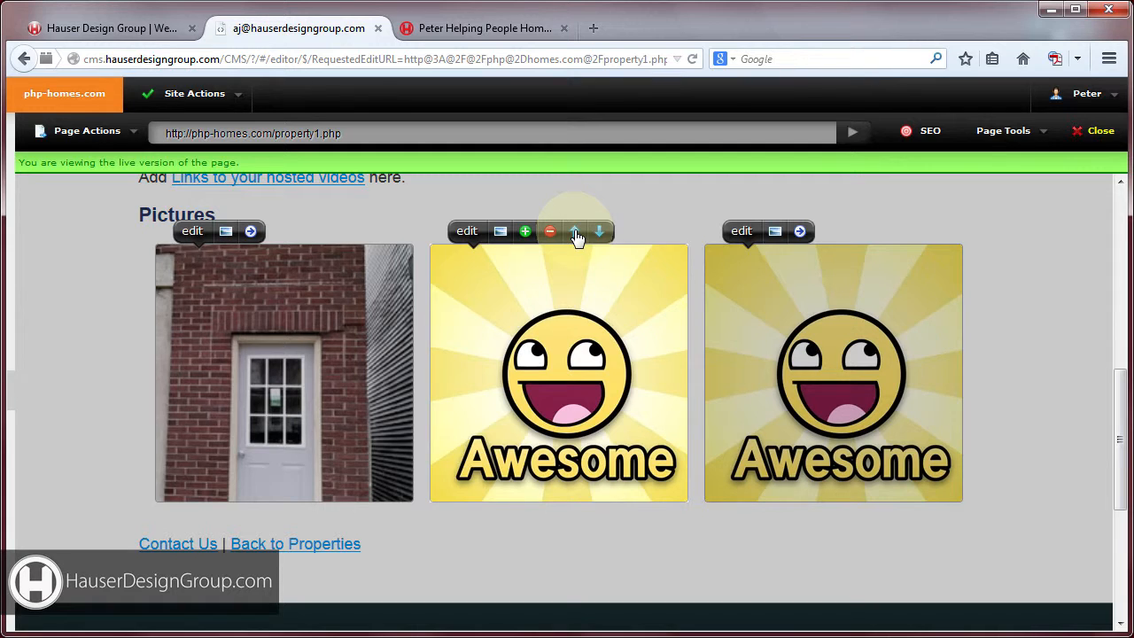
pyautogui.click(575, 232)
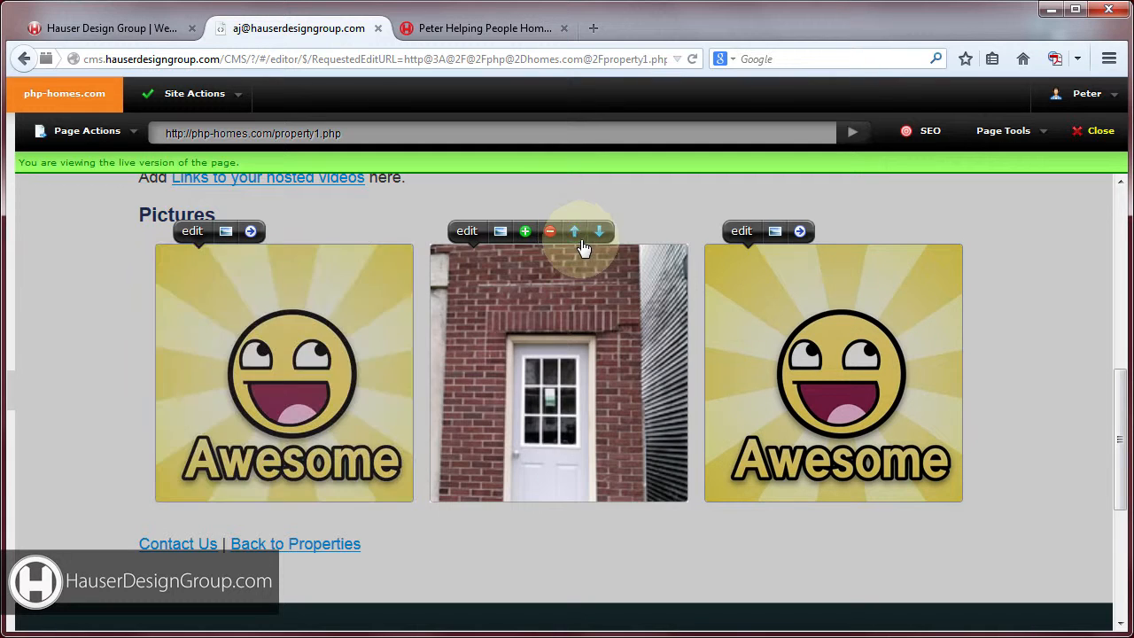
# - Publish property1.php and follow its link back to the Properties page
pyautogui.click(89, 133)
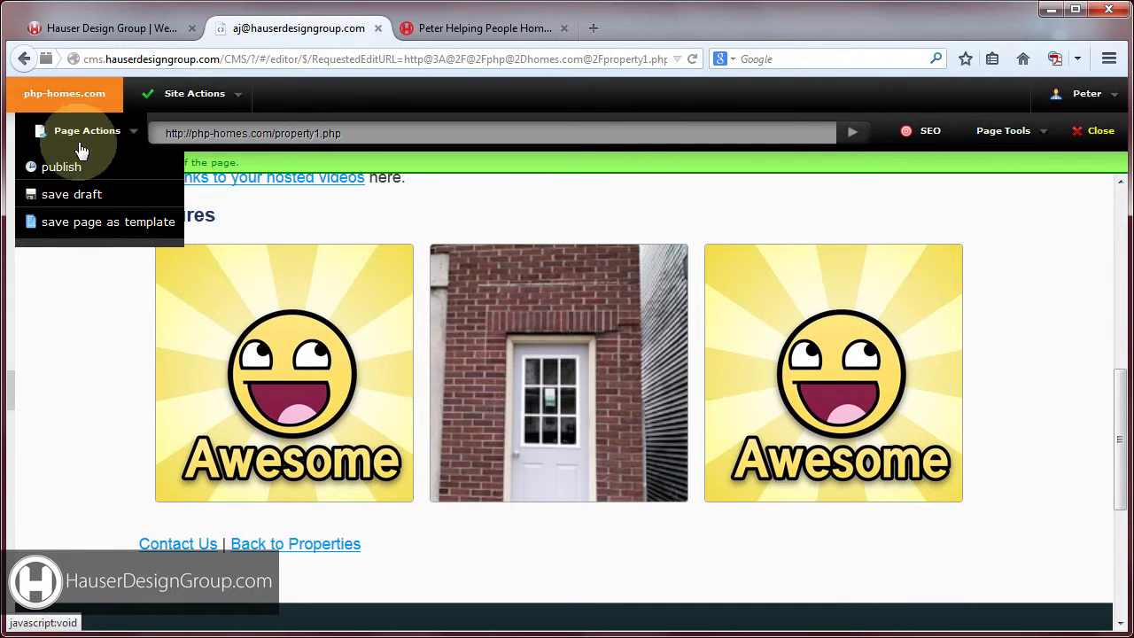
pyautogui.click(62, 170)
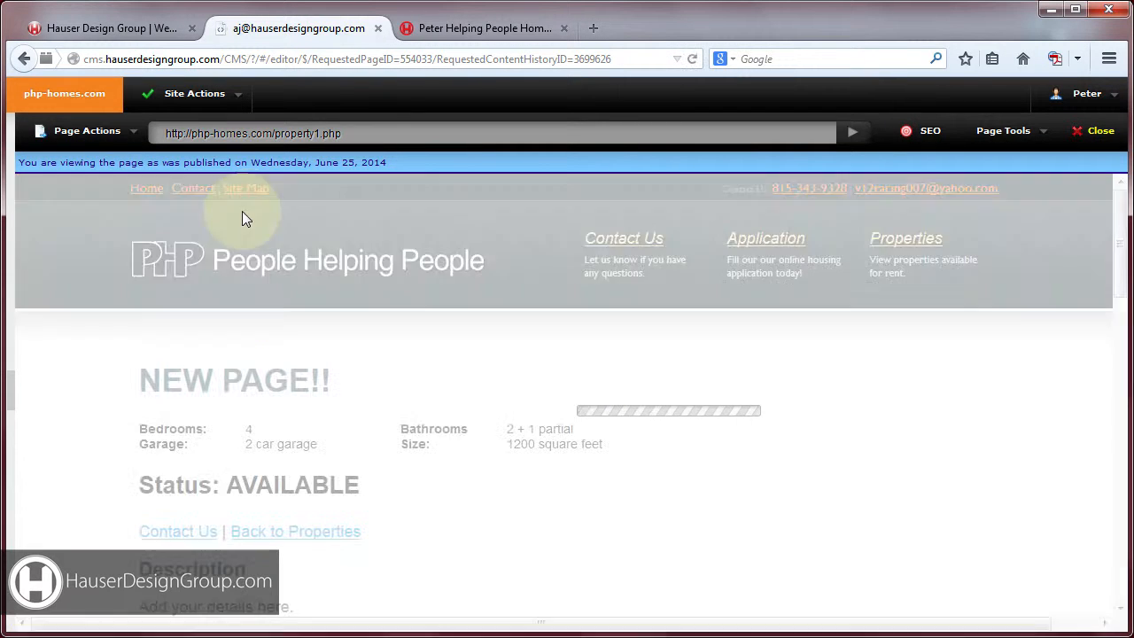
pyautogui.scroll(-1, 334, 337)
pyautogui.scroll(-3, 335, 338)
pyautogui.click(321, 330)
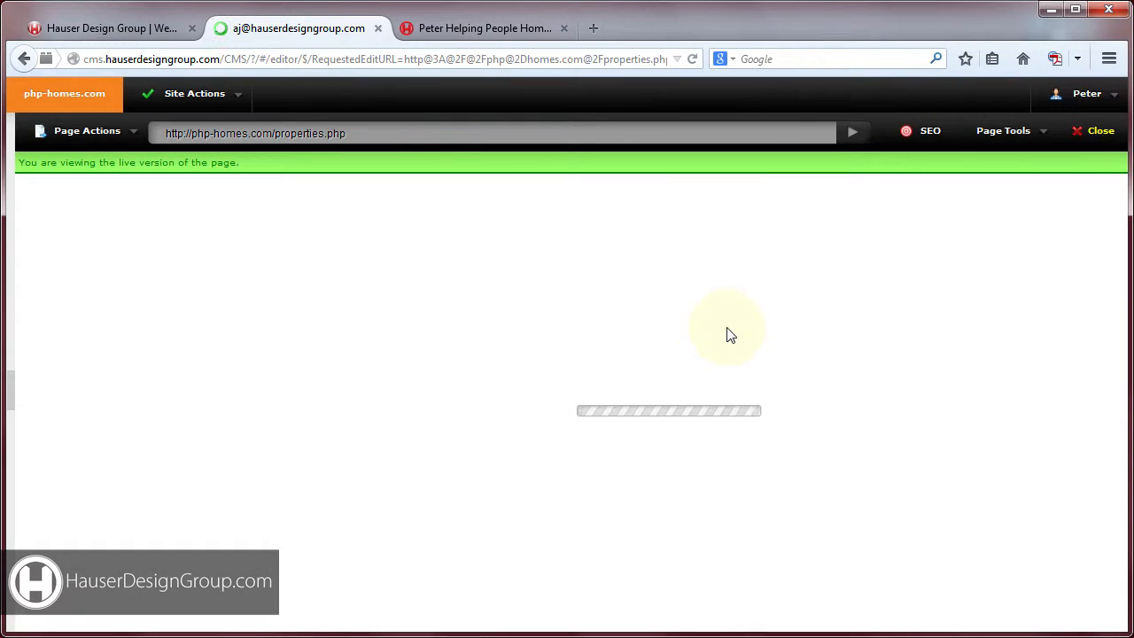
# - Enter property1.php as the URL of the second listing's View Details link
pyautogui.scroll(-5, 792, 320)
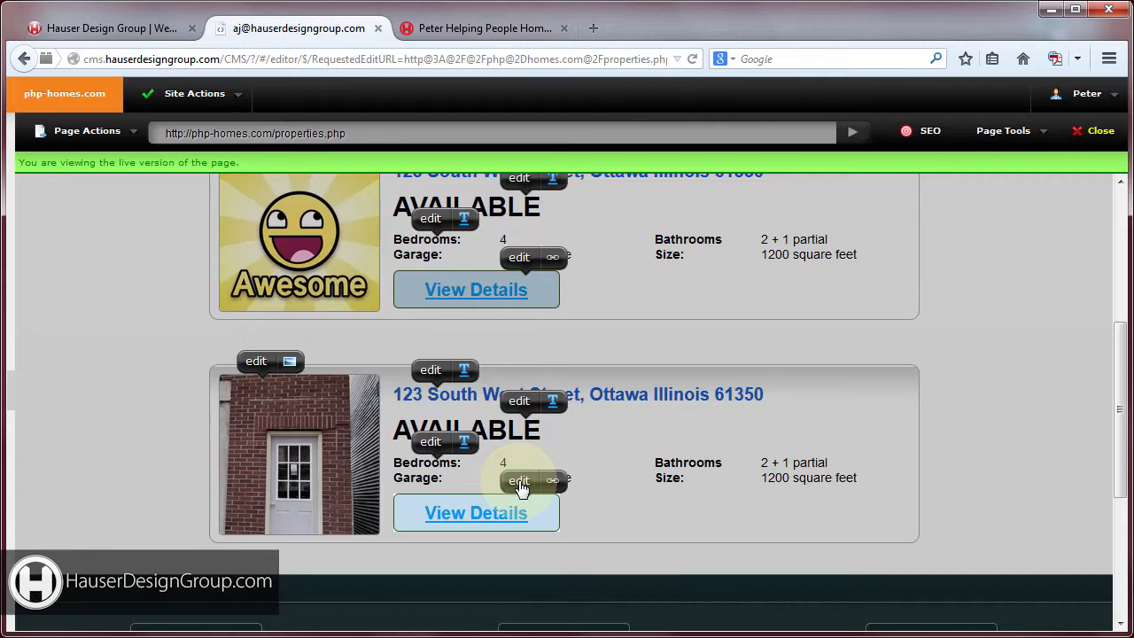
pyautogui.click(519, 483)
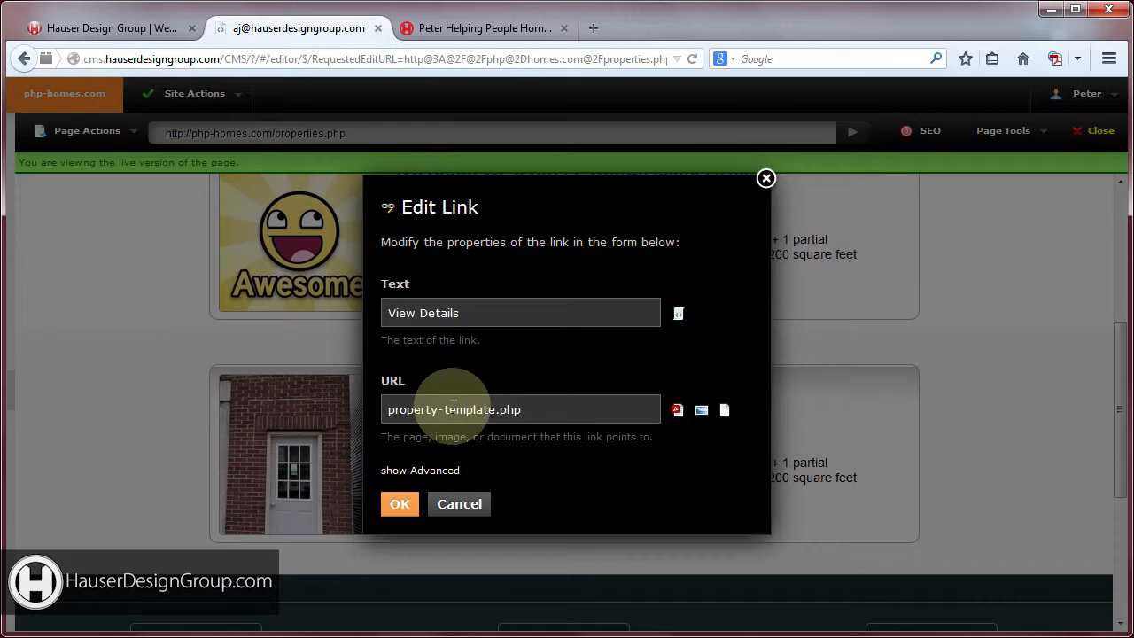
pyautogui.moveTo(522, 409); pyautogui.dragTo(264, 412)
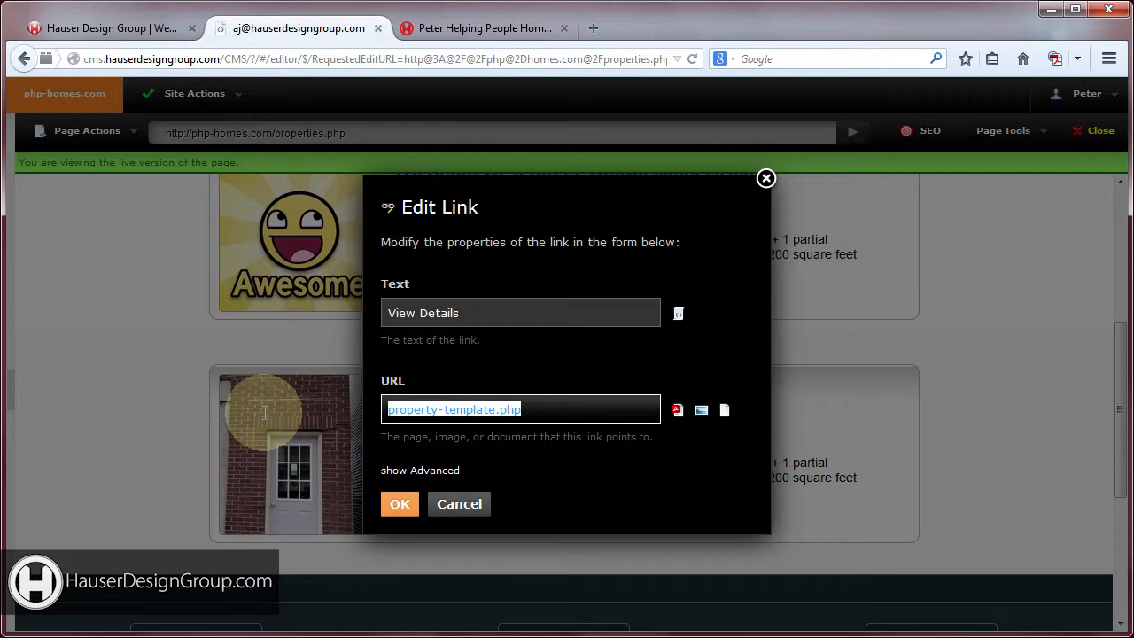
pyautogui.write('property1.php')
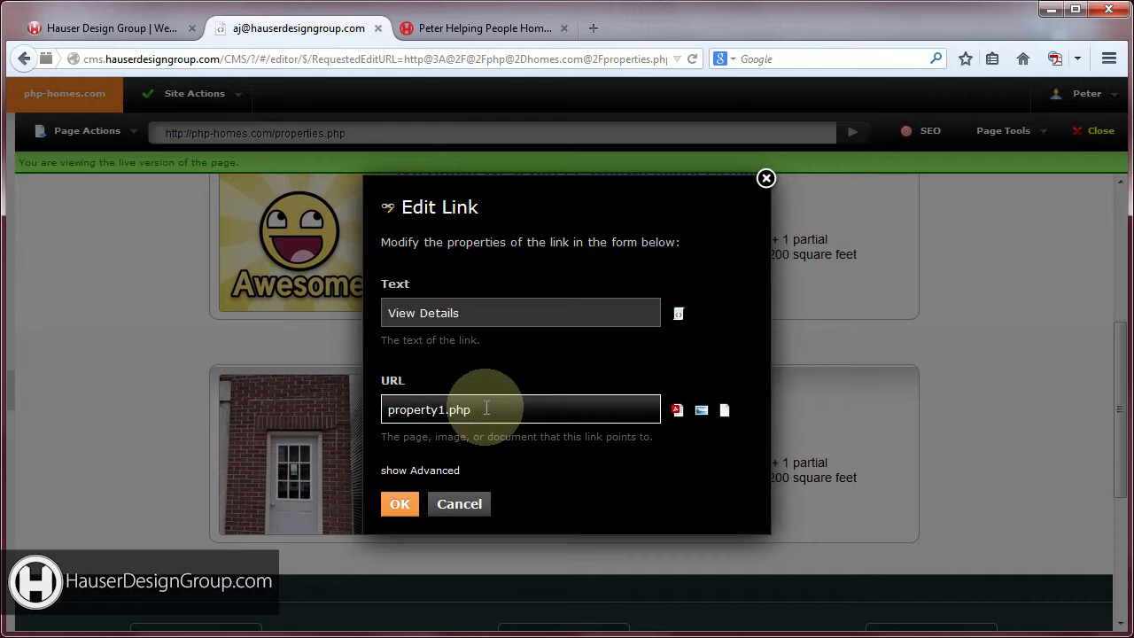
pyautogui.click(724, 410)
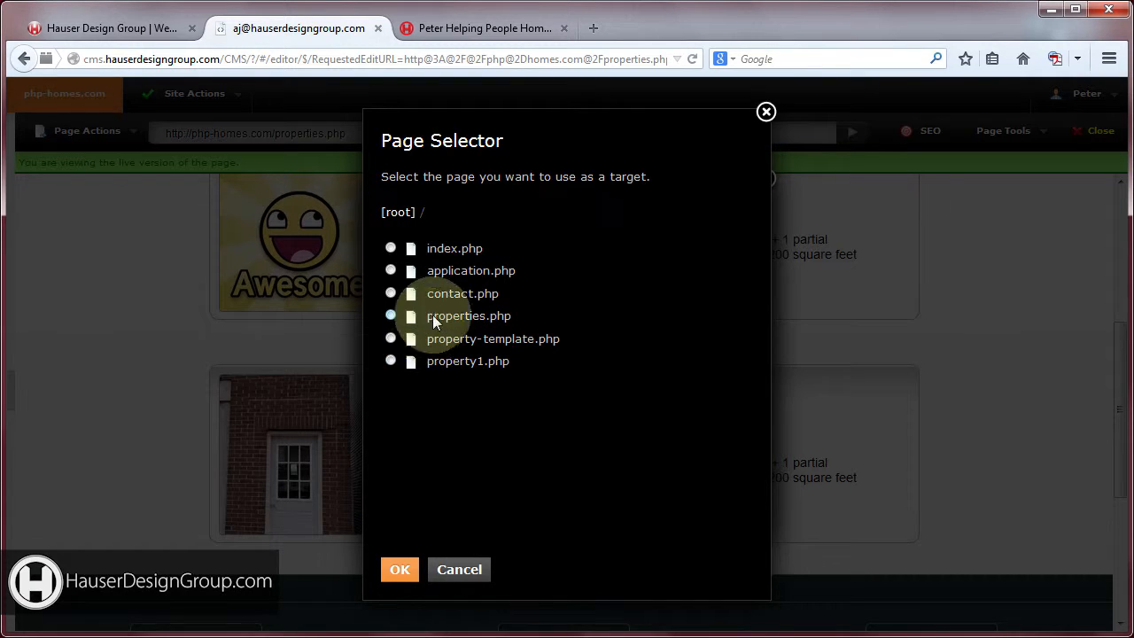
pyautogui.click(391, 362)
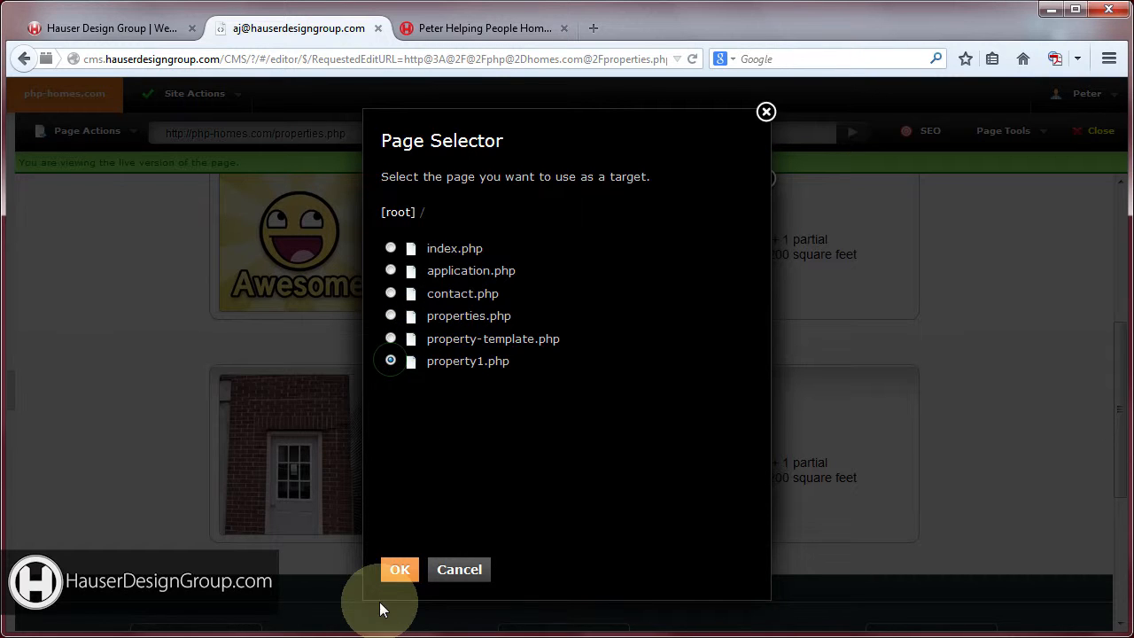
pyautogui.click(399, 571)
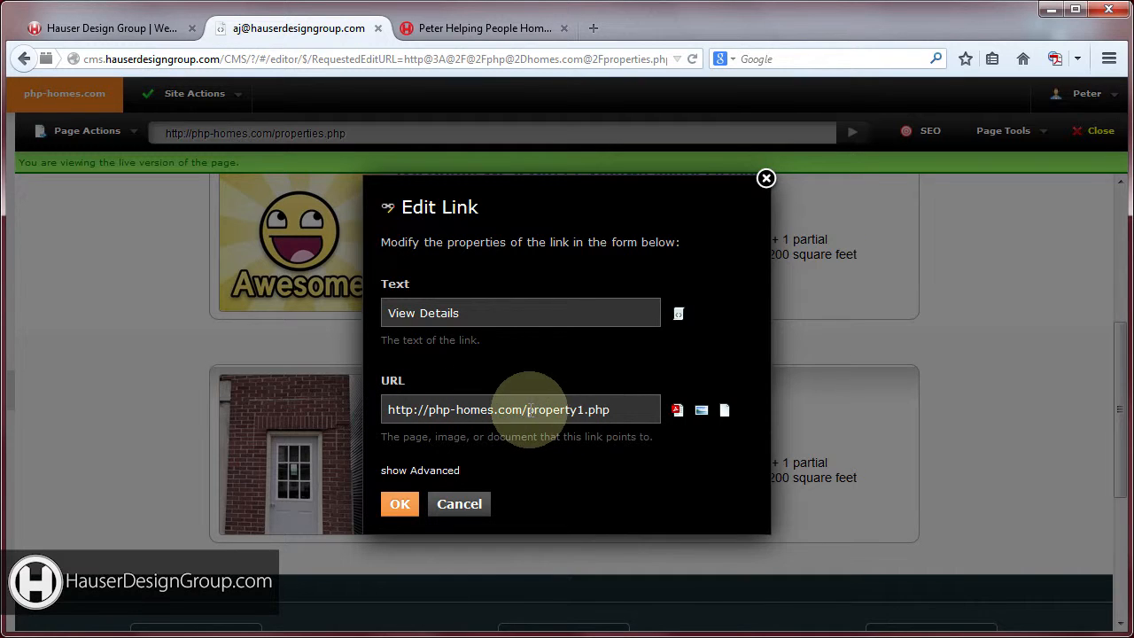
pyautogui.moveTo(514, 409); pyautogui.dragTo(326, 425)
pyautogui.press('BackSpace')
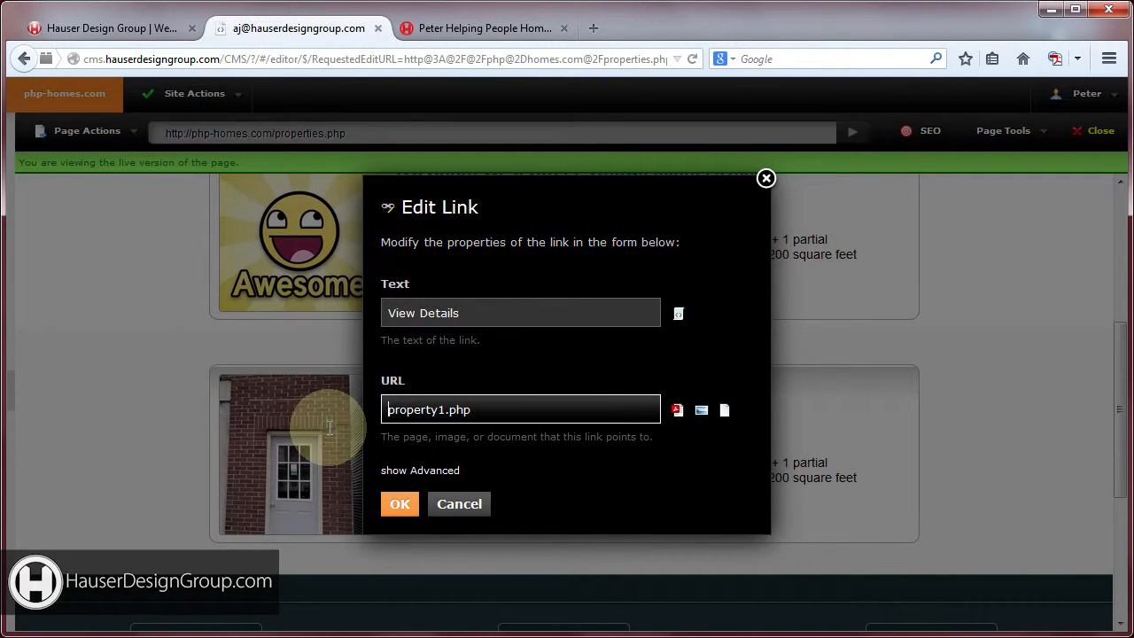
# - Apply the View Details link change and publish properties.php
pyautogui.click(399, 503)
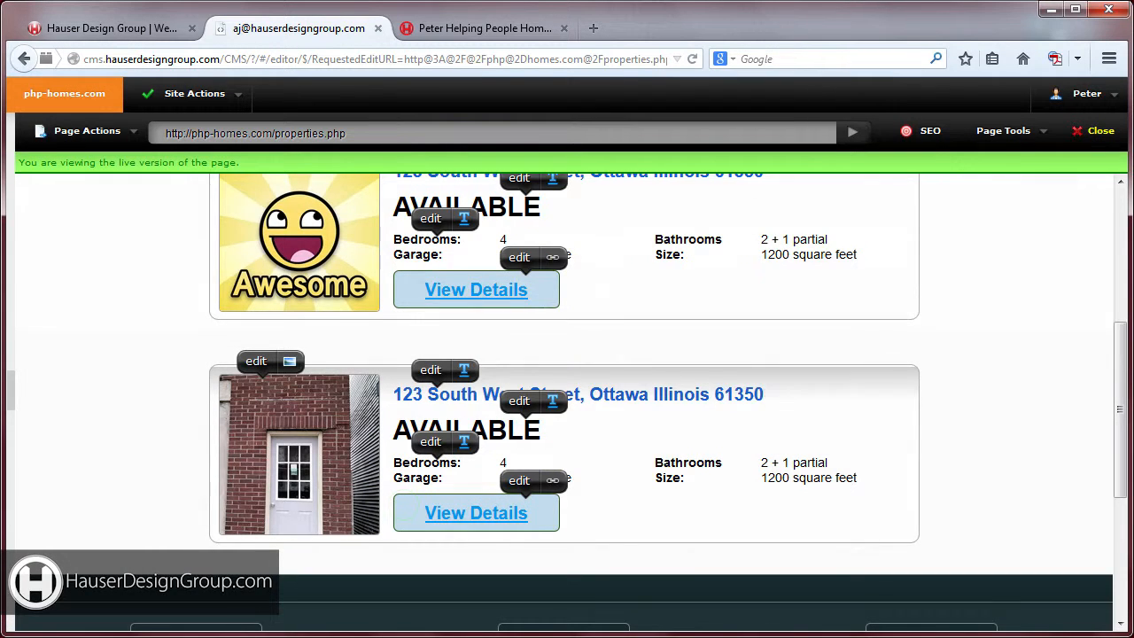
pyautogui.click(87, 130)
pyautogui.click(59, 167)
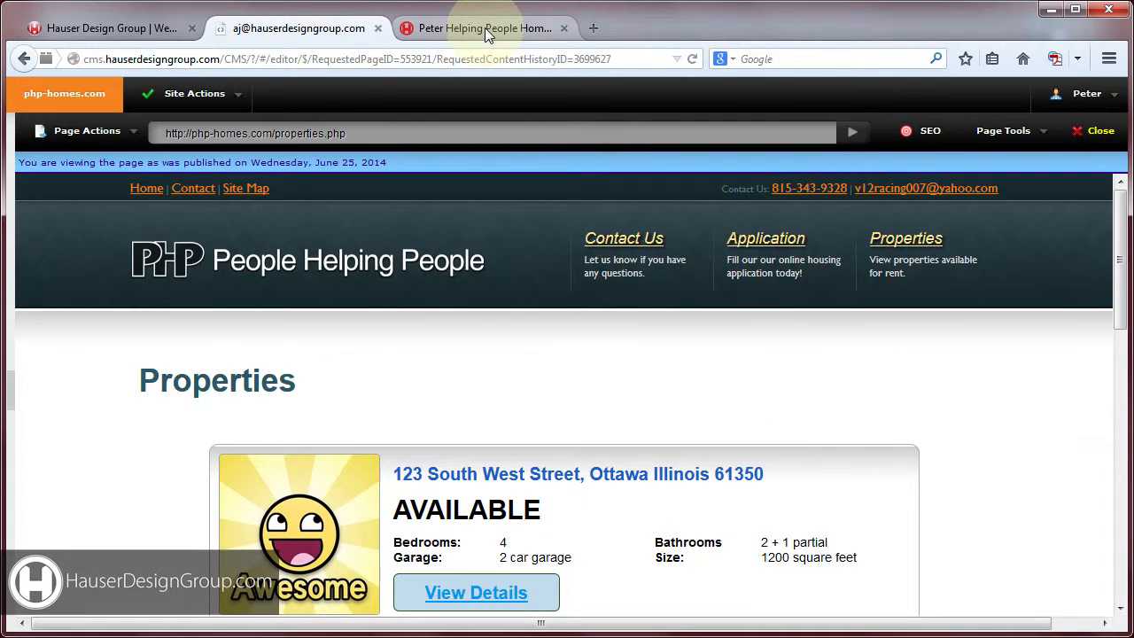
# - Switch to the live site, return to its Properties page and open the details of the second listing
pyautogui.click(484, 27)
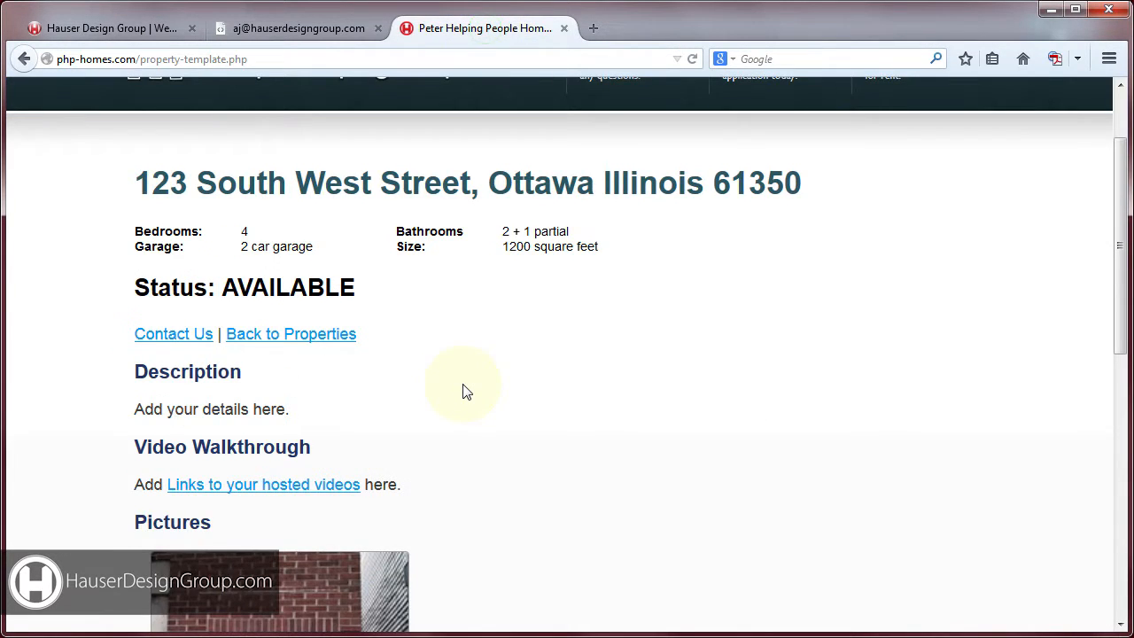
pyautogui.scroll(2, 463, 390)
pyautogui.click(285, 445)
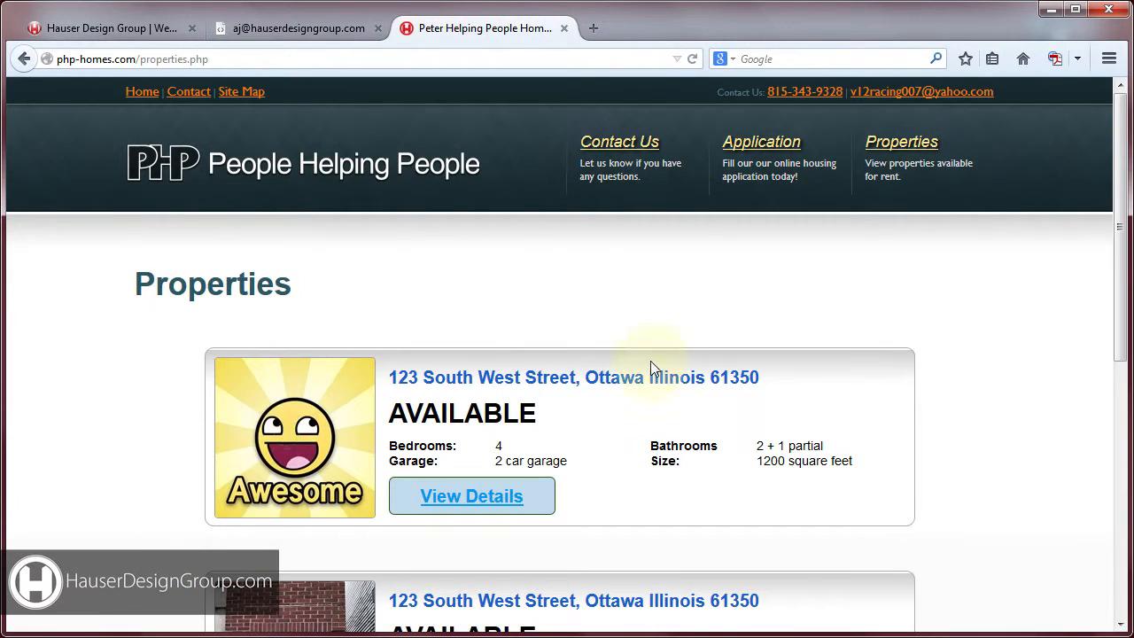
pyautogui.scroll(-3, 638, 366)
pyautogui.scroll(-2, 639, 365)
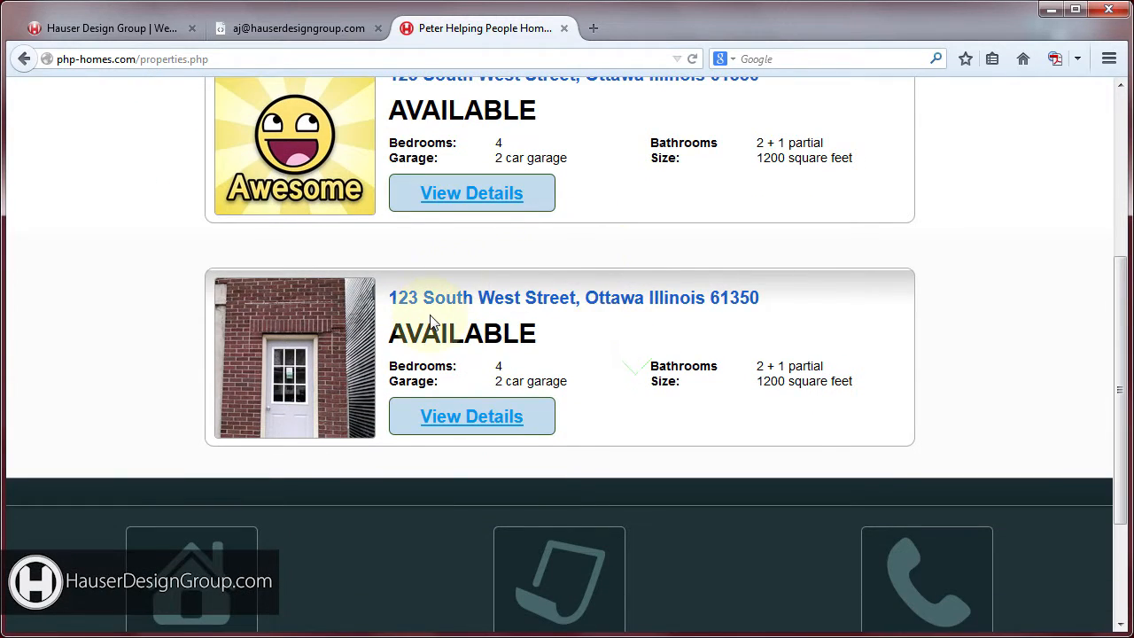
pyautogui.click(494, 425)
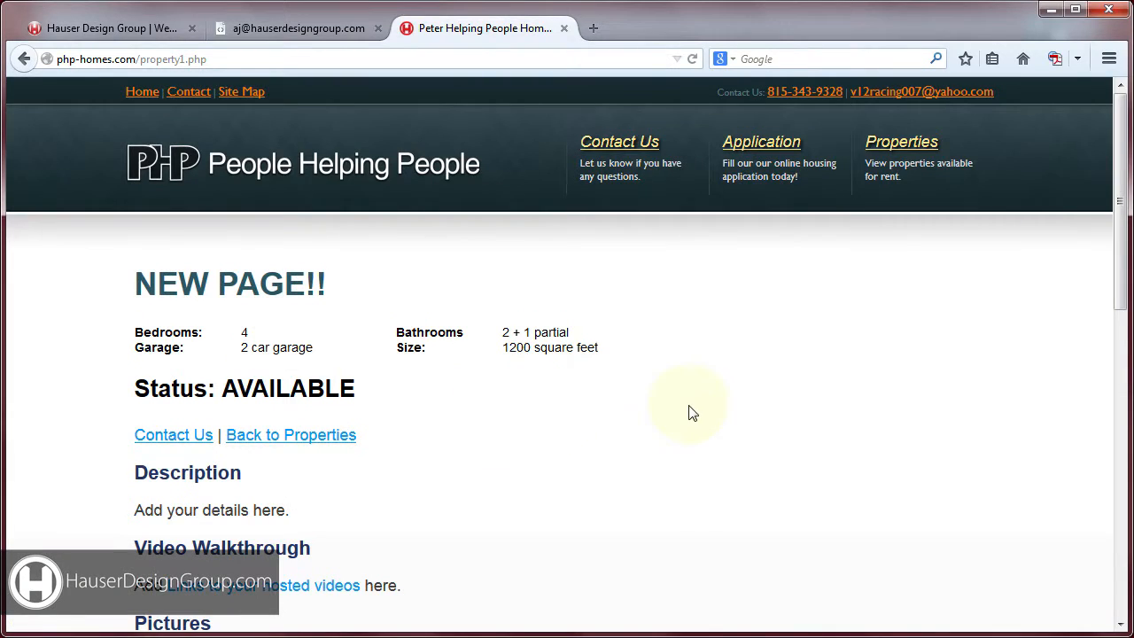
# - Review the published property1.php page, checking its heading, details and Pictures section
pyautogui.moveTo(130, 286); pyautogui.dragTo(361, 285)
pyautogui.scroll(-3, 571, 327)
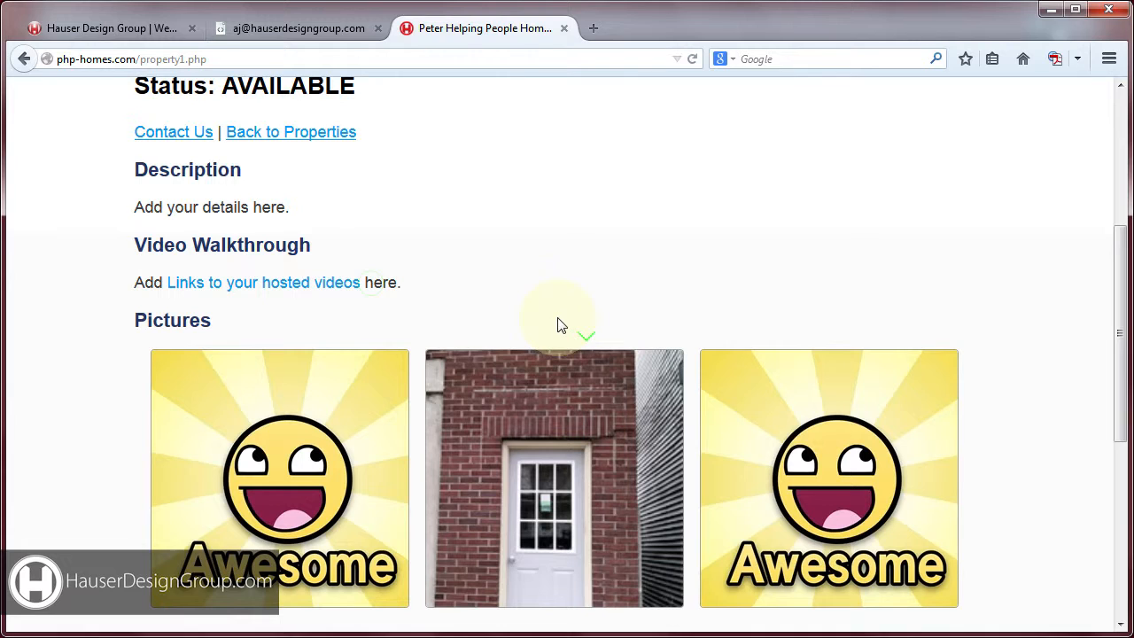
pyautogui.scroll(-2, 316, 406)
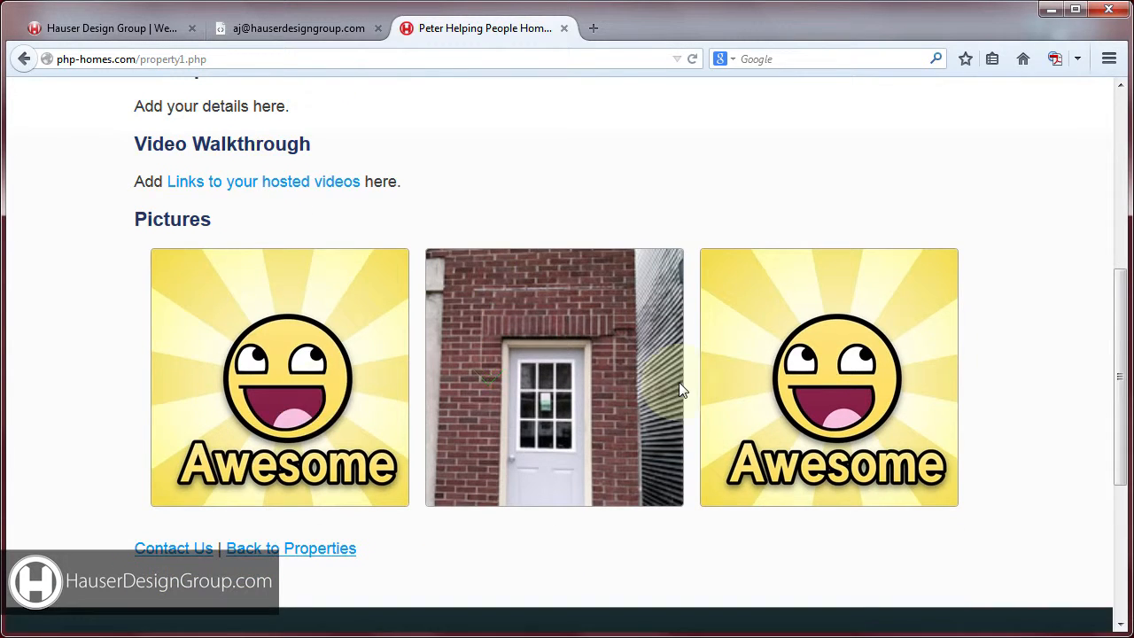
pyautogui.scroll(3, 680, 388)
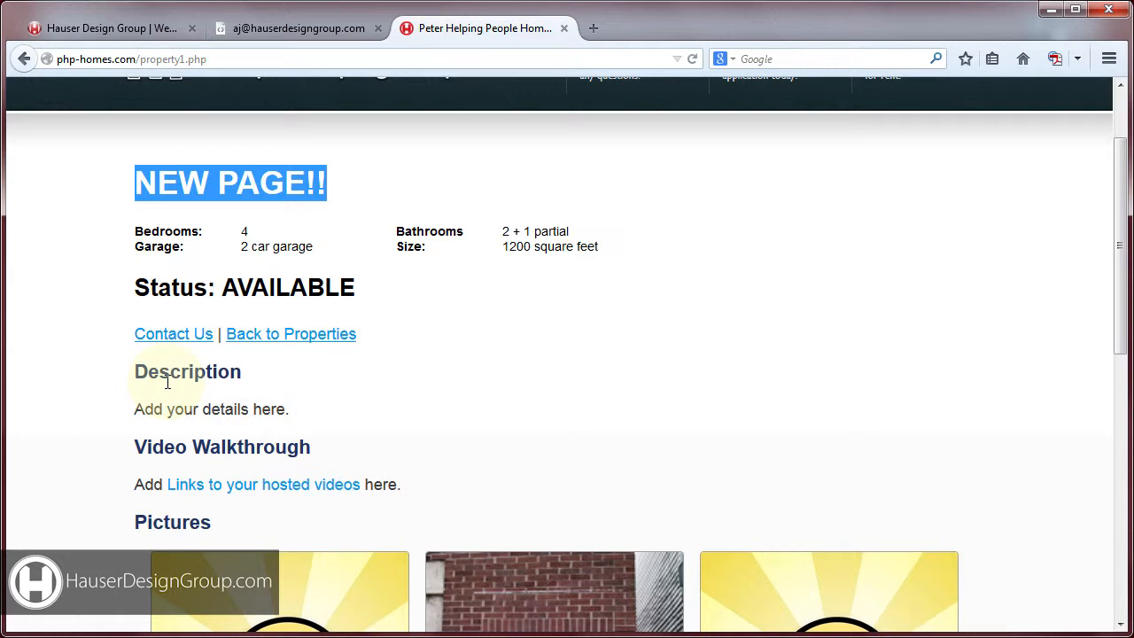
pyautogui.scroll(1, 341, 350)
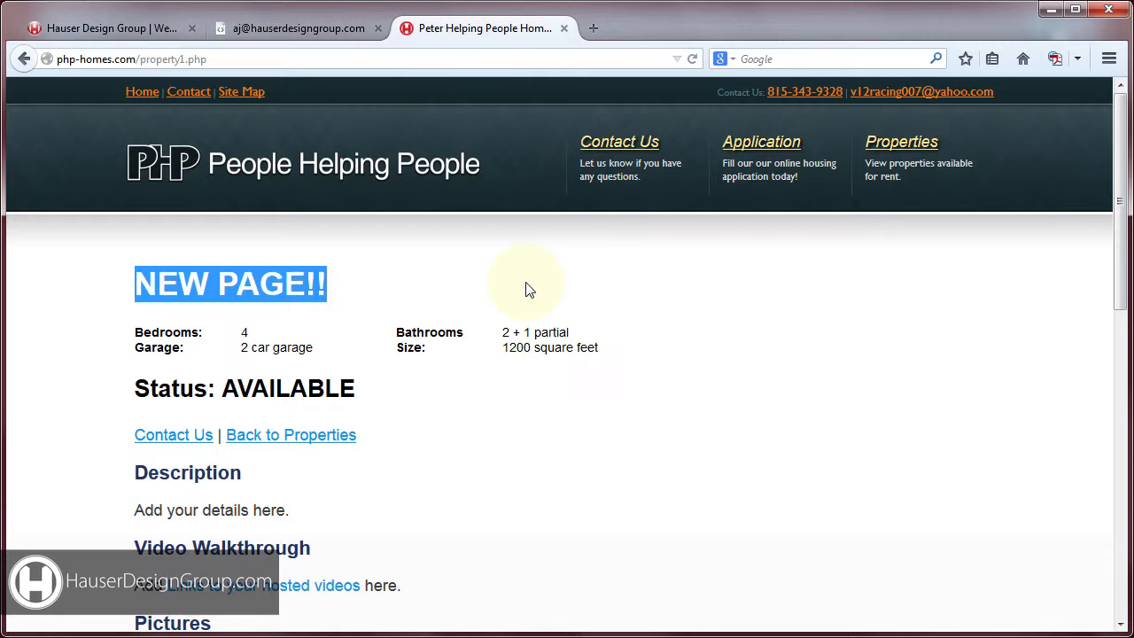
# - Open the live site's home page and look over its banner and welcome text
pyautogui.click(367, 174)
pyautogui.scroll(-5, 567, 249)
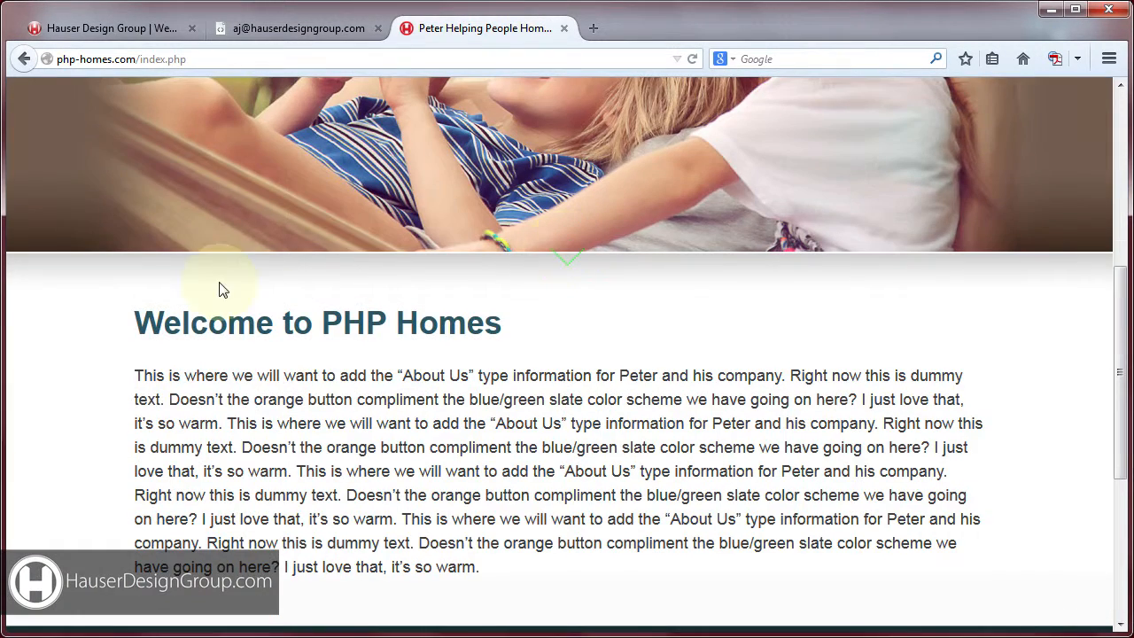
pyautogui.scroll(-3, 341, 321)
pyautogui.scroll(8, 354, 317)
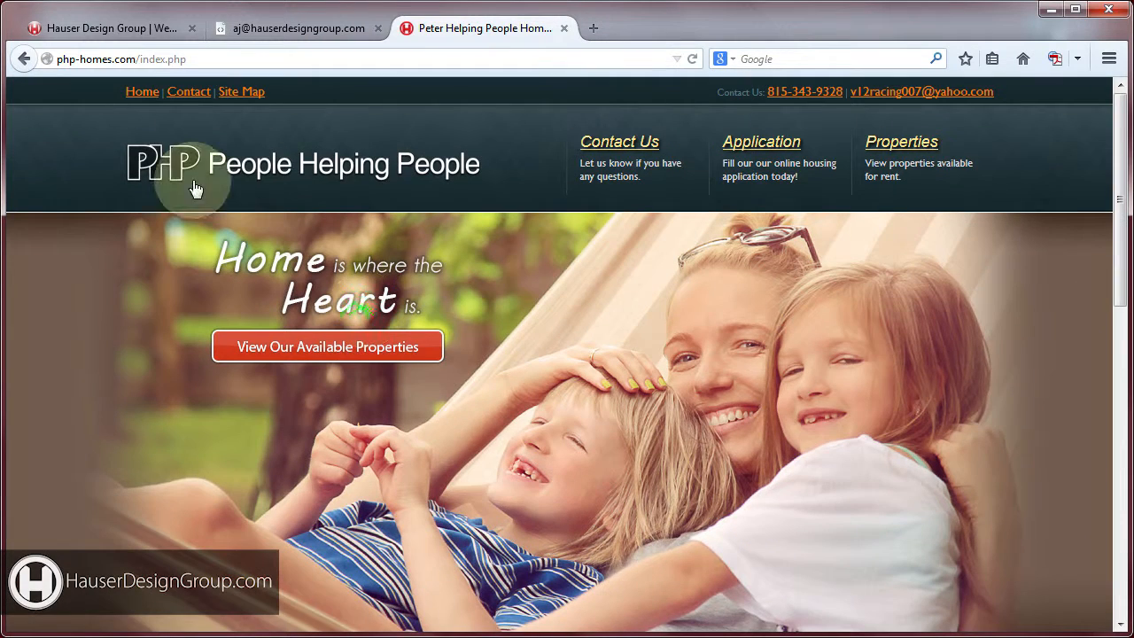